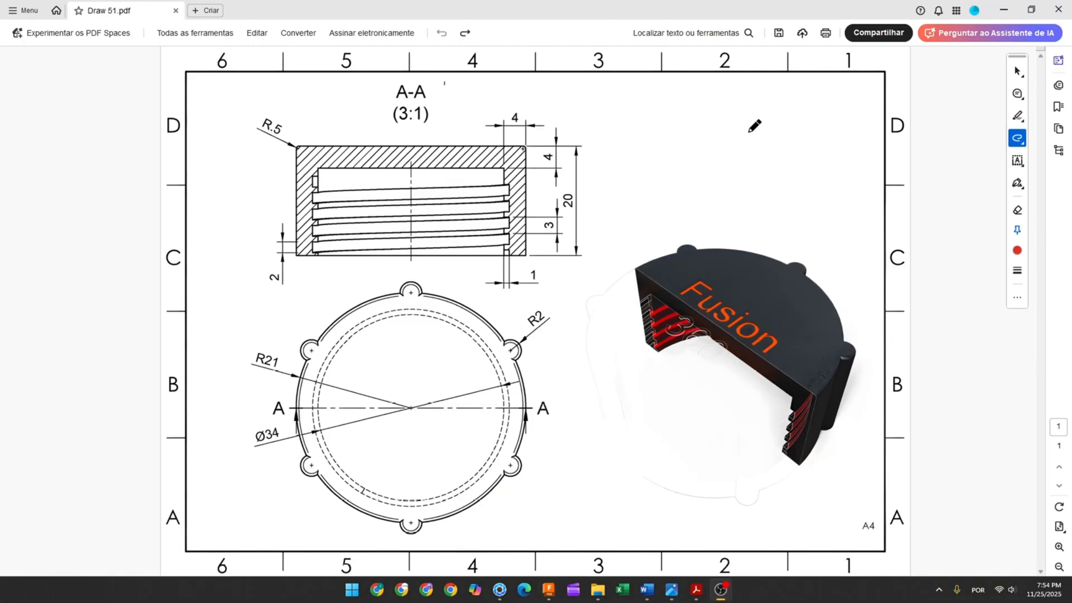
# Mark up the PDF drawing in red with view arrows, the circle's centre, the R21 radius and the 20 mm height
pyautogui.moveTo(749, 116)
pyautogui.mouseDown()
pyautogui.moveTo(737, 207)
pyautogui.moveTo(752, 177)
pyautogui.mouseUp()
pyautogui.moveTo(213, 310)
pyautogui.mouseDown()
pyautogui.moveTo(288, 325)
pyautogui.moveTo(278, 316)
pyautogui.moveTo(279, 332)
pyautogui.mouseUp()
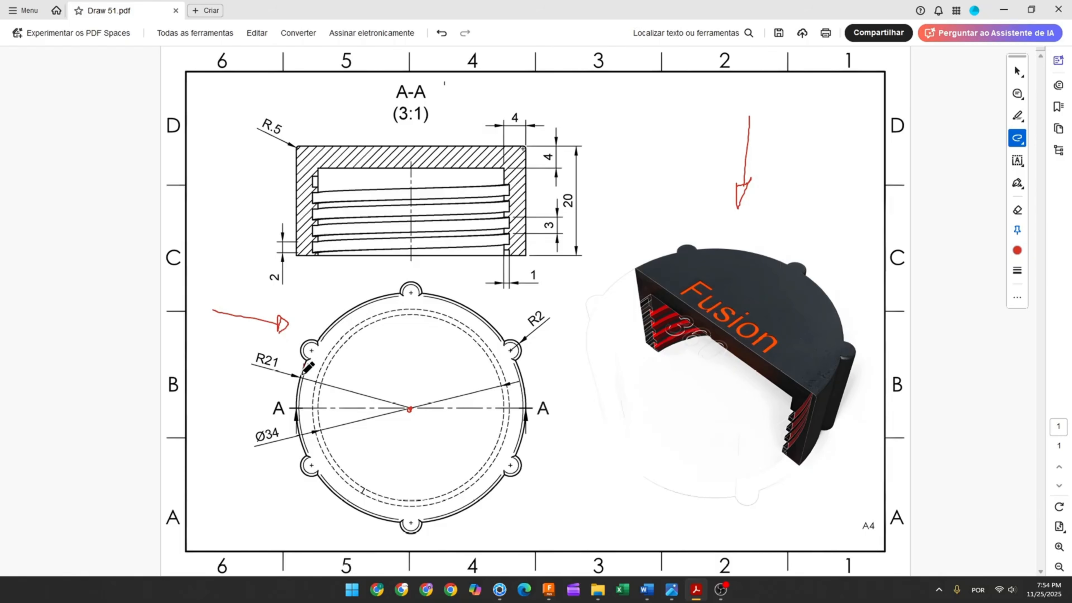
pyautogui.moveTo(302, 373); pyautogui.dragTo(298, 394)
pyautogui.moveTo(255, 355); pyautogui.dragTo(280, 362)
pyautogui.moveTo(522, 146); pyautogui.dragTo(506, 145)
pyautogui.moveTo(516, 257); pyautogui.dragTo(531, 257)
pyautogui.moveTo(570, 191); pyautogui.dragTo(568, 207)
# Switch to Fusion and sketch a 42 mm diameter circle centred on the origin on the horizontal plane
pyautogui.click(548, 589)
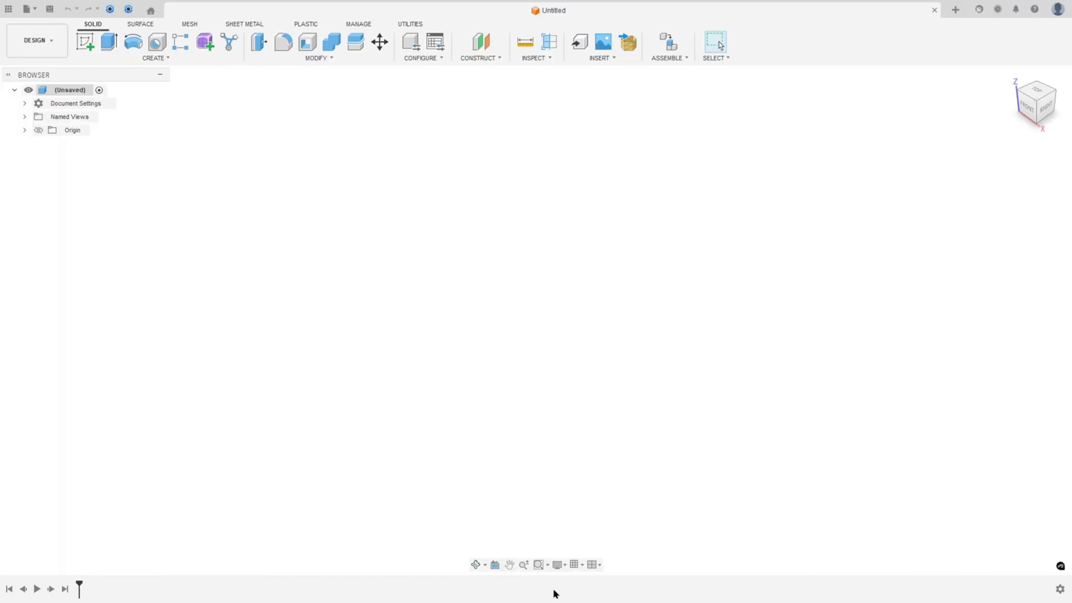
pyautogui.click(94, 41)
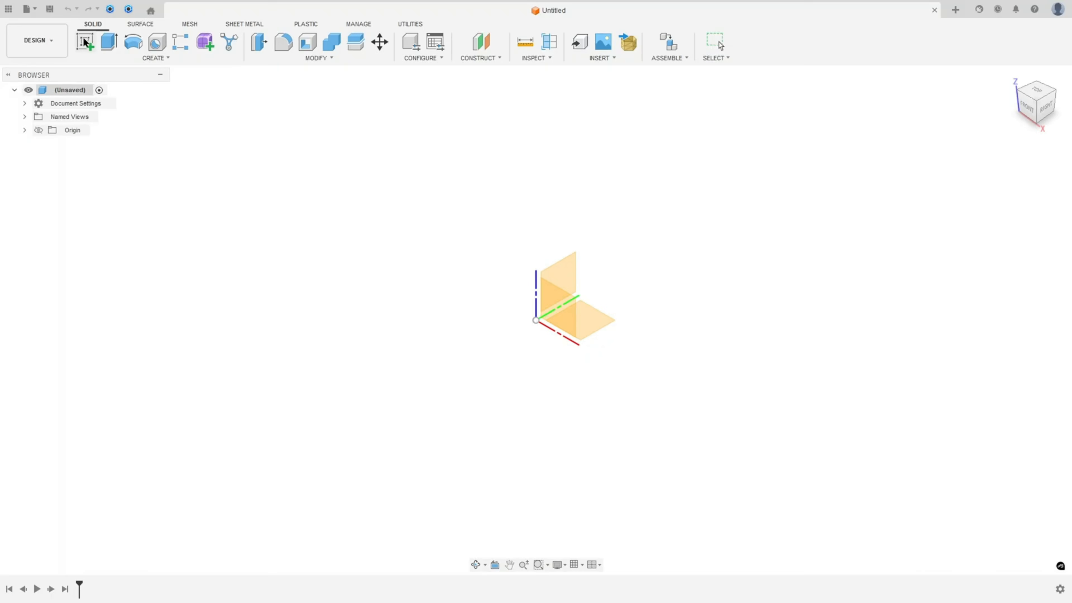
pyautogui.click(531, 282)
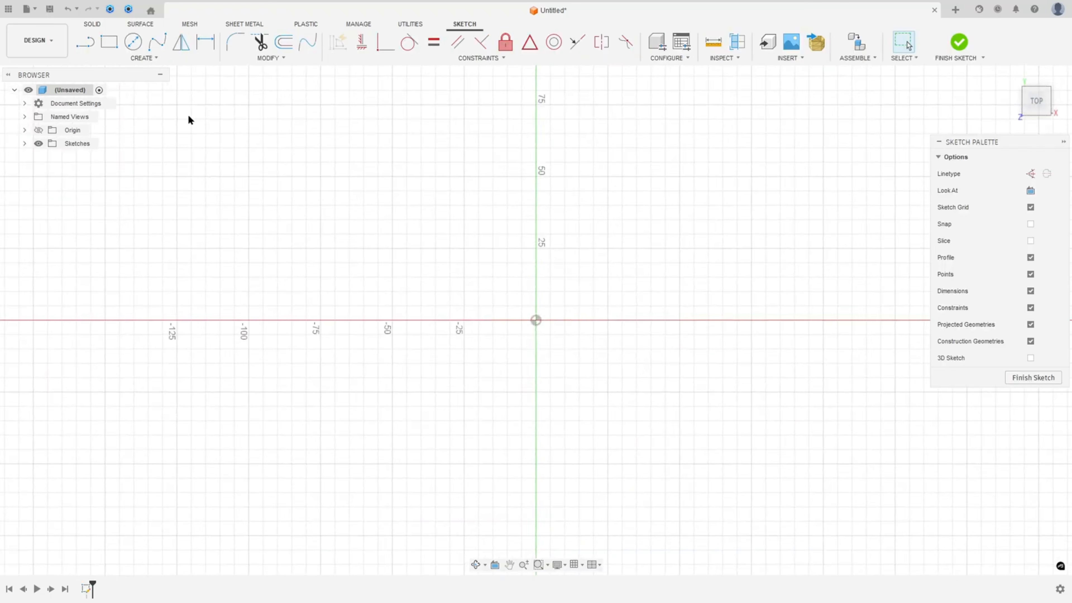
pyautogui.click(126, 48)
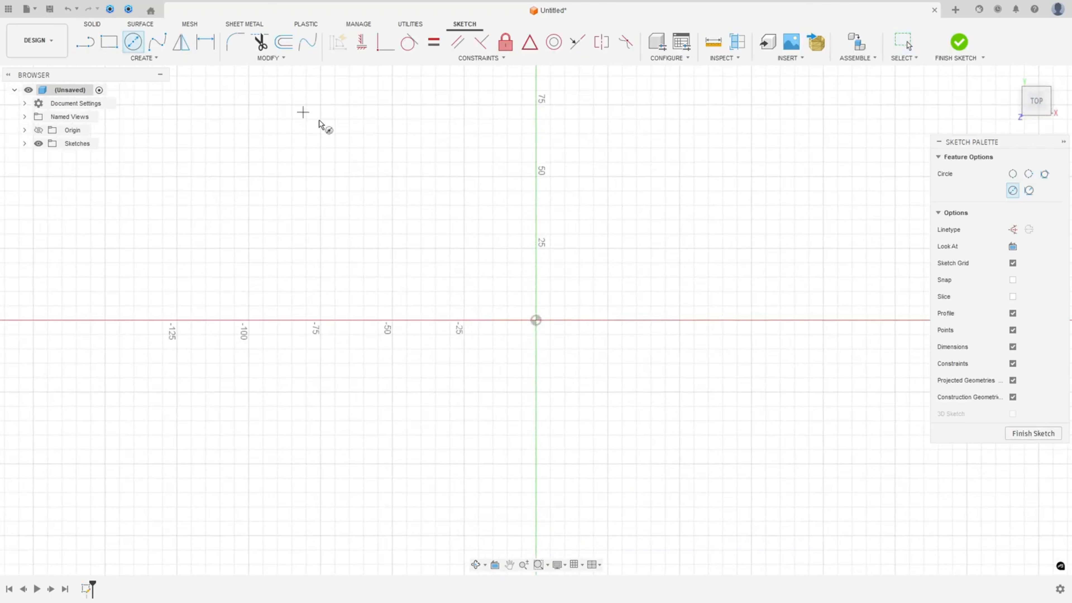
pyautogui.click(535, 320)
pyautogui.write('42')
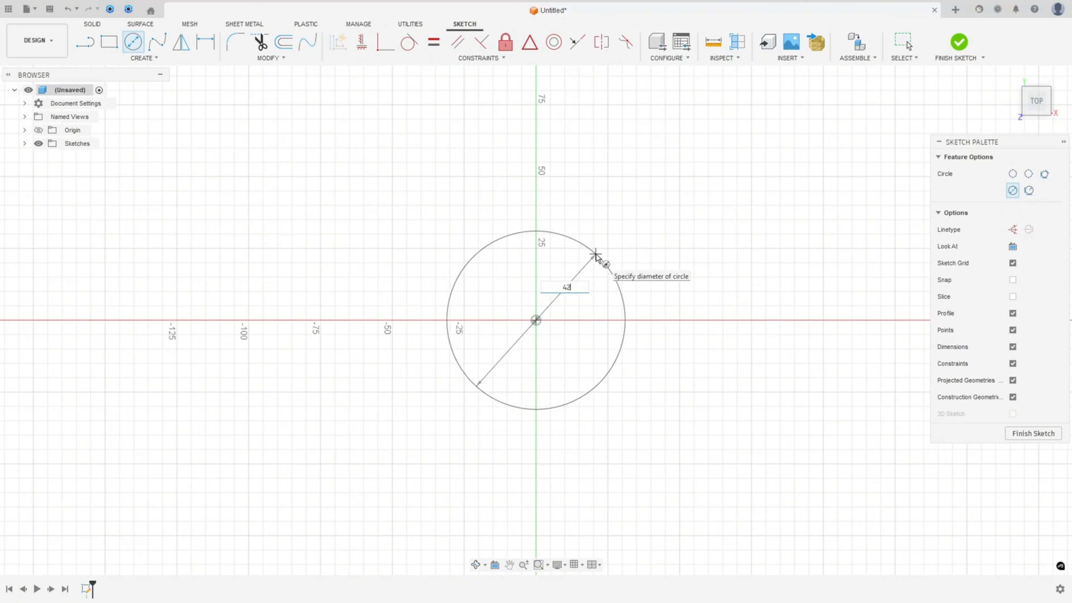
pyautogui.press('Return')
pyautogui.press('Escape')
pyautogui.moveTo(555, 293); pyautogui.dragTo(608, 277)
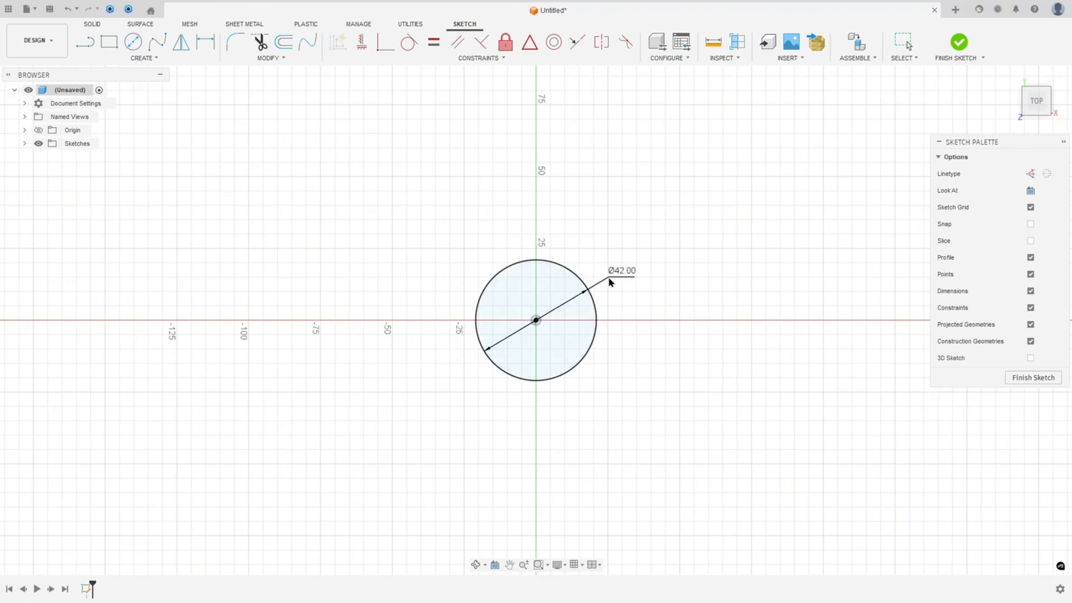
# Finish the sketch and extrude the circle 20 mm upward as a new body
pyautogui.click(956, 44)
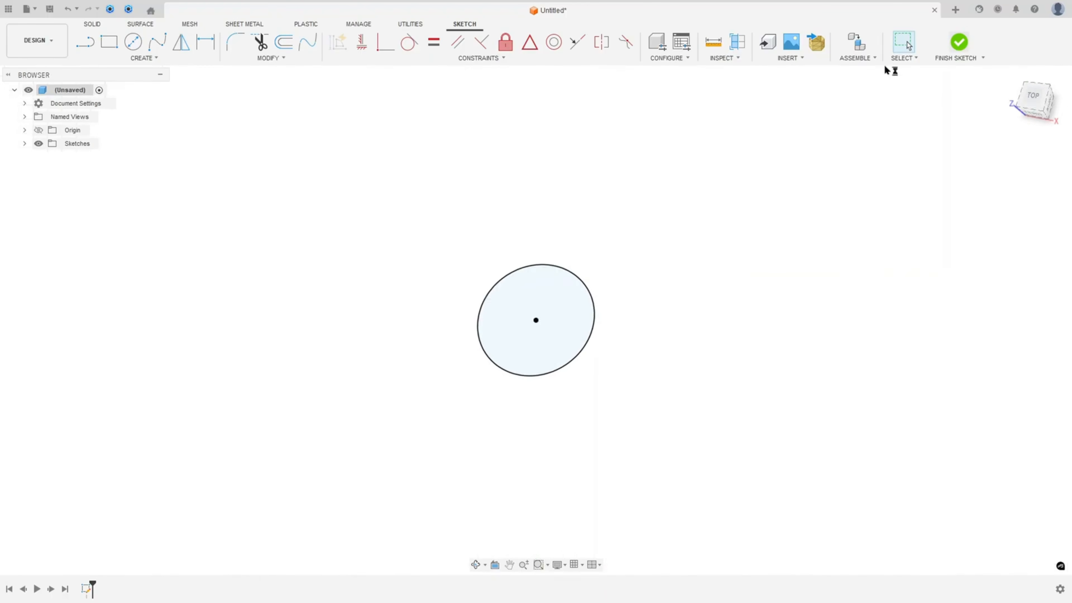
pyautogui.click(108, 41)
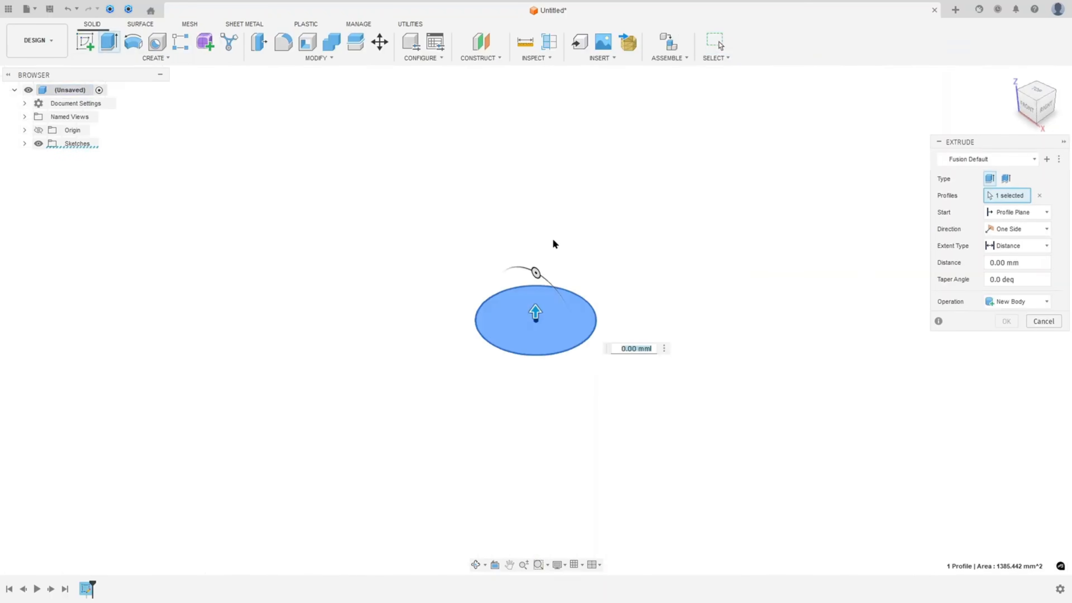
pyautogui.write('20')
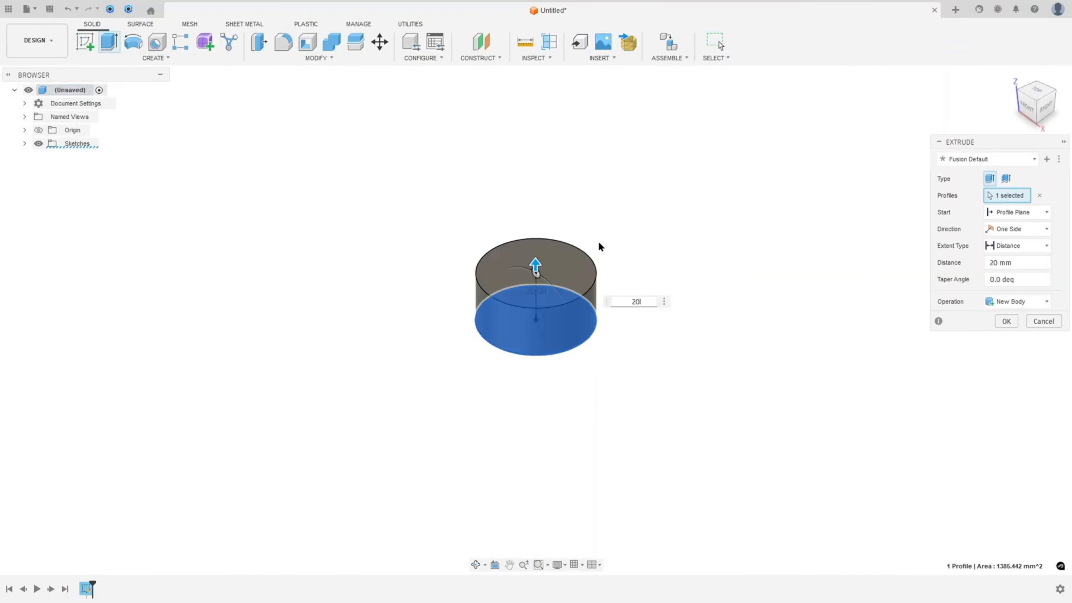
pyautogui.click(1005, 322)
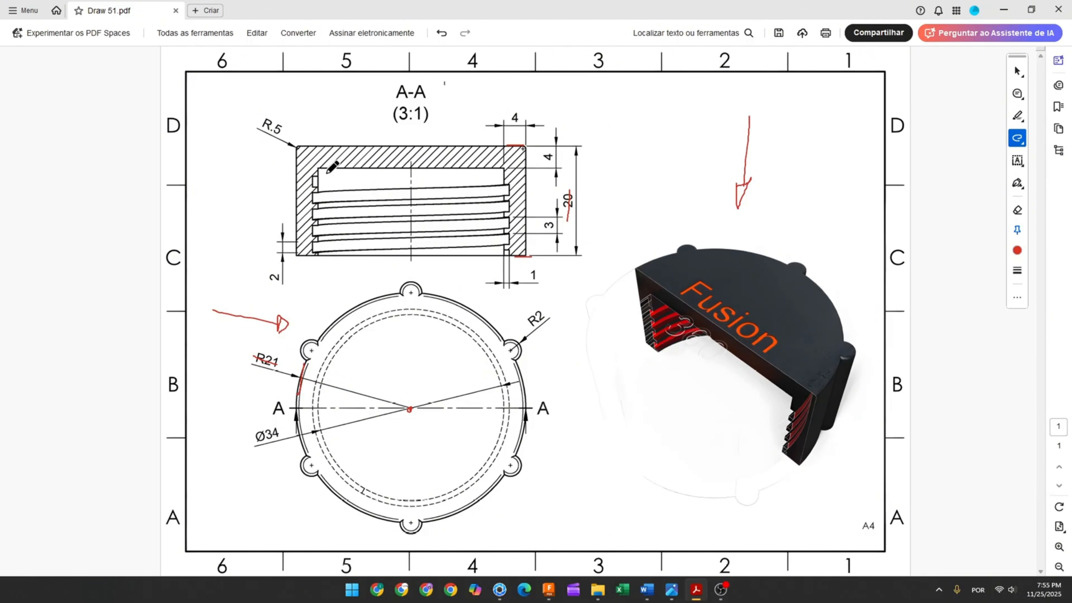
# Trace the inner cavity outline in red on the PDF section view and mark off the 4 mm wall and top thicknesses
pyautogui.moveTo(320, 168)
pyautogui.mouseDown()
pyautogui.moveTo(503, 168)
pyautogui.moveTo(504, 257)
pyautogui.mouseUp()
pyautogui.moveTo(319, 169); pyautogui.dragTo(318, 259)
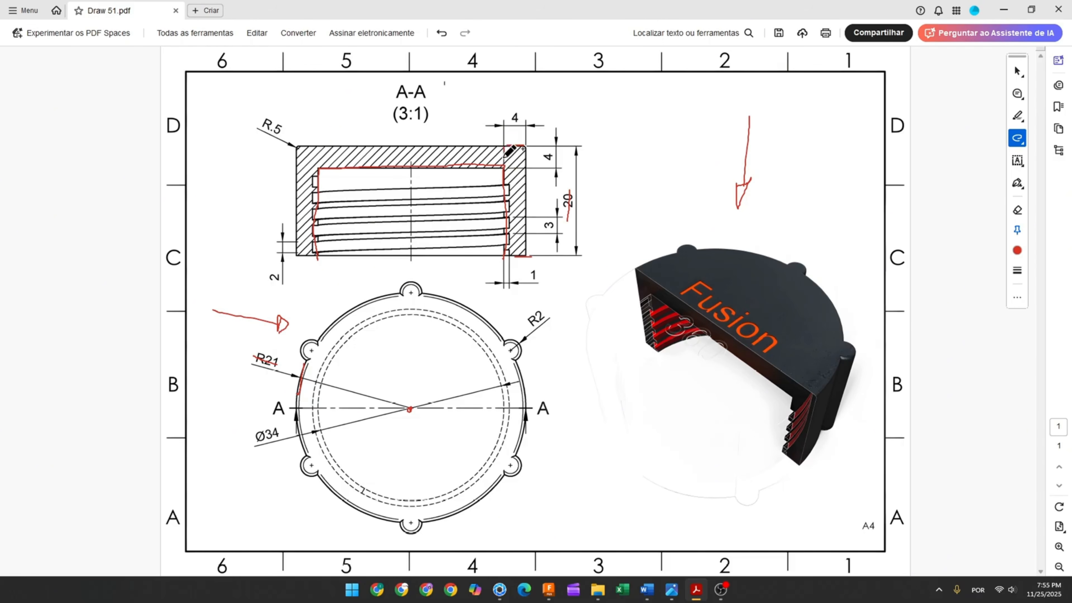
pyautogui.moveTo(505, 155); pyautogui.dragTo(526, 177)
pyautogui.moveTo(509, 119); pyautogui.dragTo(521, 118)
# Switch back to Fusion and shell the cylinder from its bottom face with a 4 mm inside thickness
pyautogui.click(545, 587)
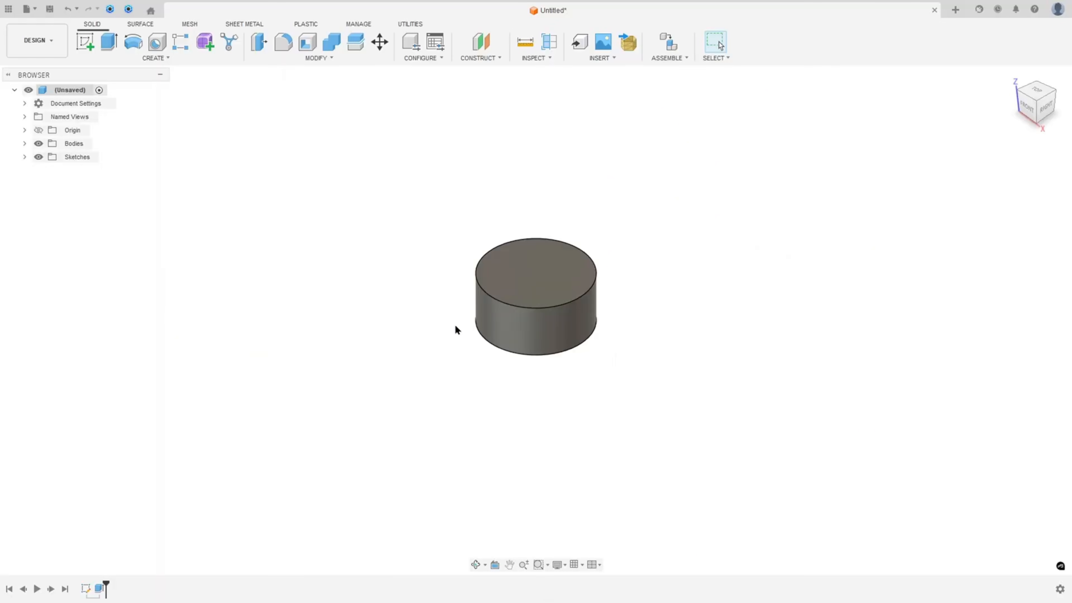
pyautogui.click(307, 41)
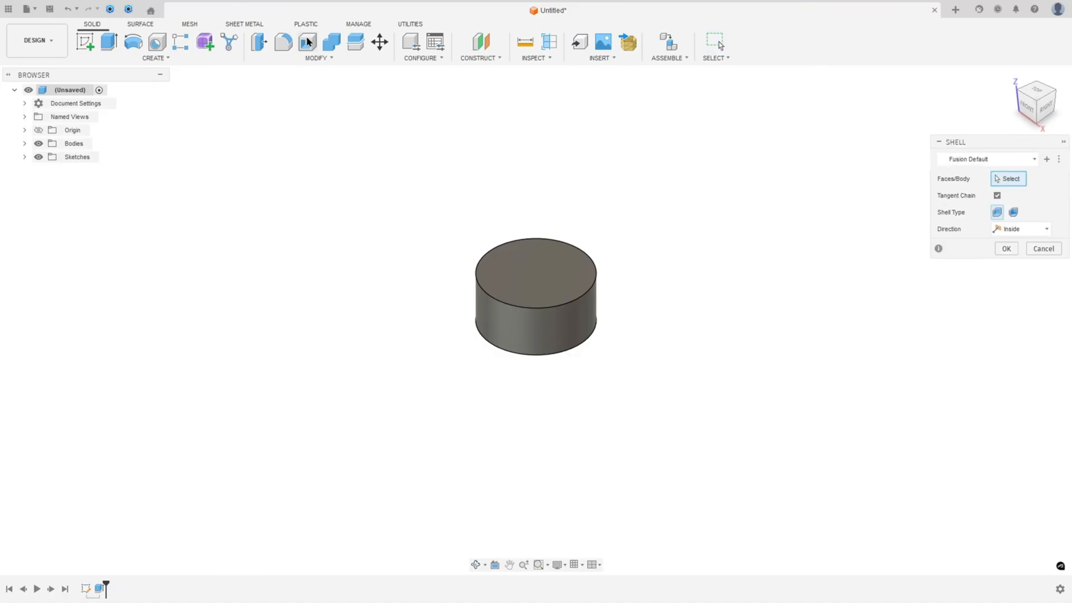
pyautogui.keyDown('shift'); pyautogui.moveTo(519, 257); pyautogui.dragTo(572, 314, button='middle'); pyautogui.keyUp('shift')
pyautogui.click(567, 314)
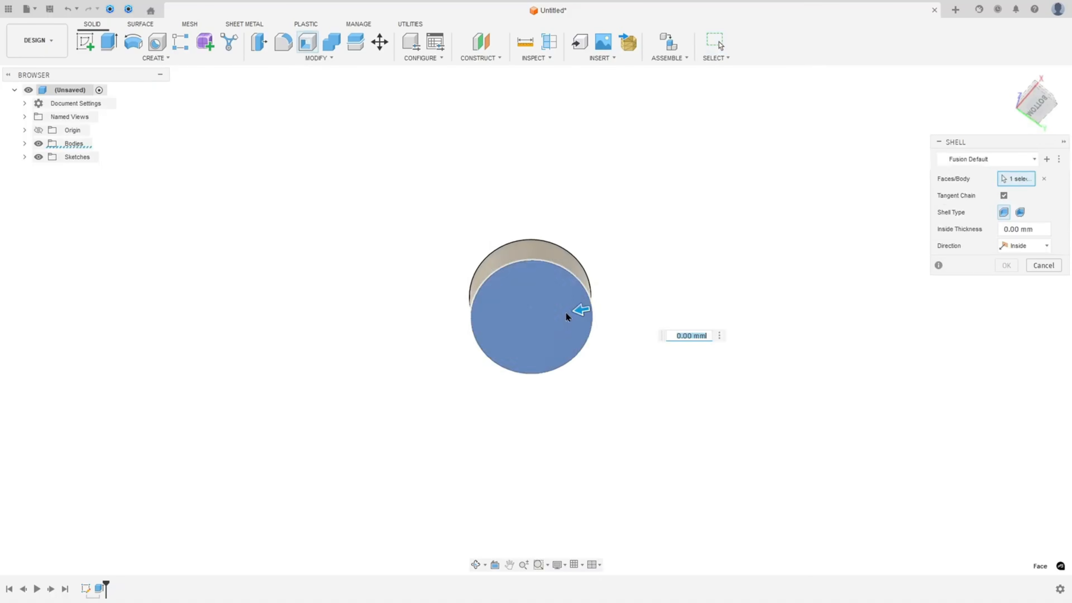
pyautogui.scroll(3, 842, 276)
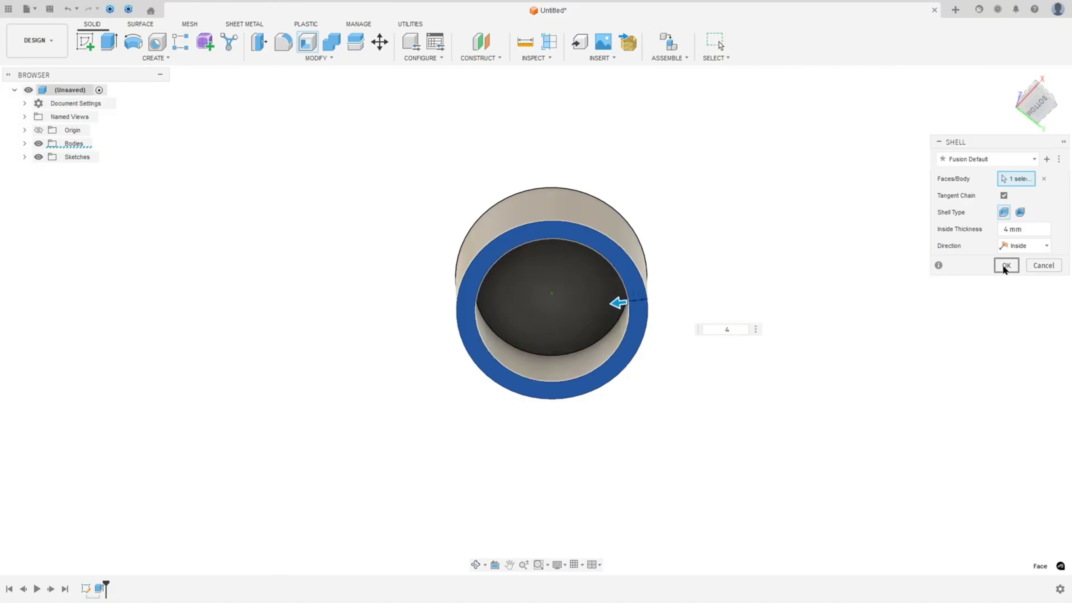
pyautogui.click(1006, 265)
pyautogui.scroll(-3, 801, 219)
pyautogui.keyDown('shift'); pyautogui.scroll(10, 796, 225); pyautogui.keyUp('shift')
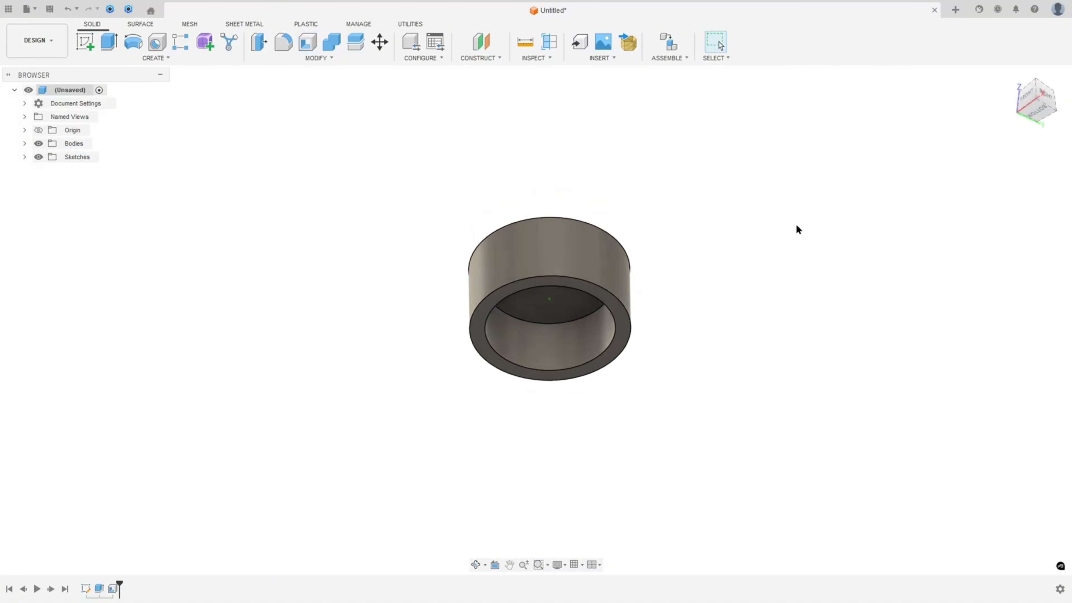
pyautogui.press('F6')
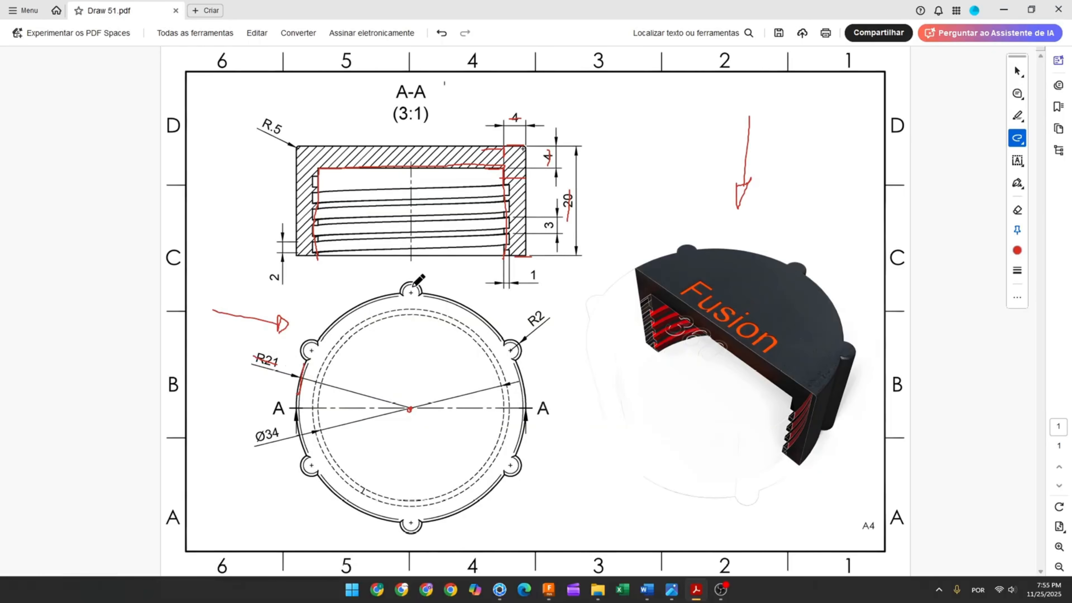
# Circle the small R2 grip lobes around the rim in red on the PDF drawing's plan view
pyautogui.moveTo(402, 290); pyautogui.dragTo(405, 287)
pyautogui.moveTo(520, 338)
pyautogui.mouseDown()
pyautogui.moveTo(498, 351)
pyautogui.moveTo(524, 343)
pyautogui.mouseUp()
pyautogui.moveTo(504, 460)
pyautogui.mouseDown()
pyautogui.moveTo(525, 464)
pyautogui.moveTo(502, 469)
pyautogui.mouseUp()
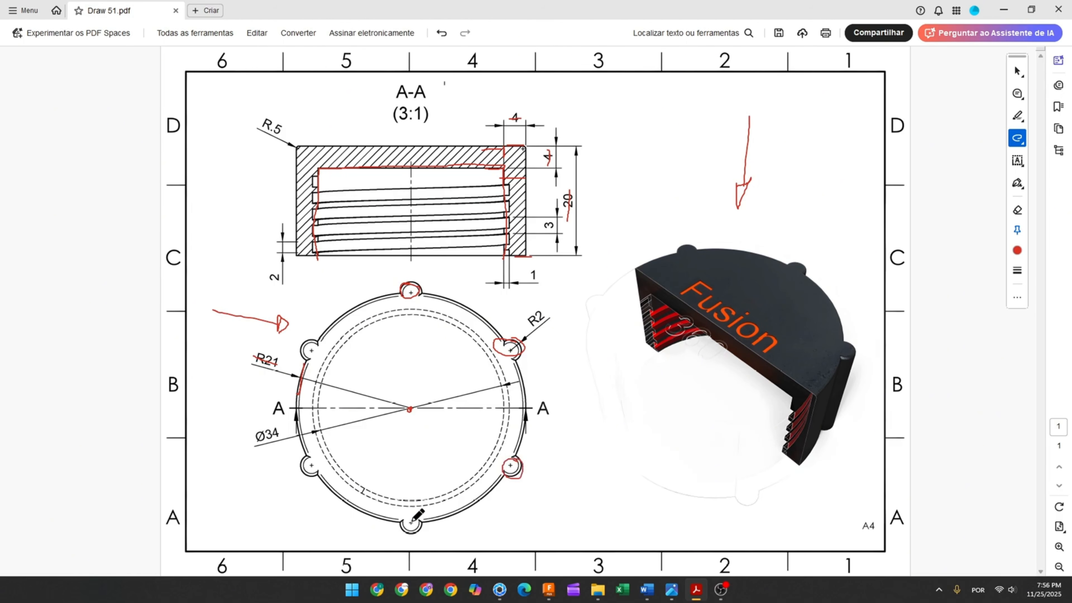
pyautogui.moveTo(411, 521); pyautogui.dragTo(416, 516)
pyautogui.moveTo(425, 294); pyautogui.dragTo(439, 296)
# Return to Fusion, start a sketch on the cap's top face and project its outer circular edge
pyautogui.click(548, 599)
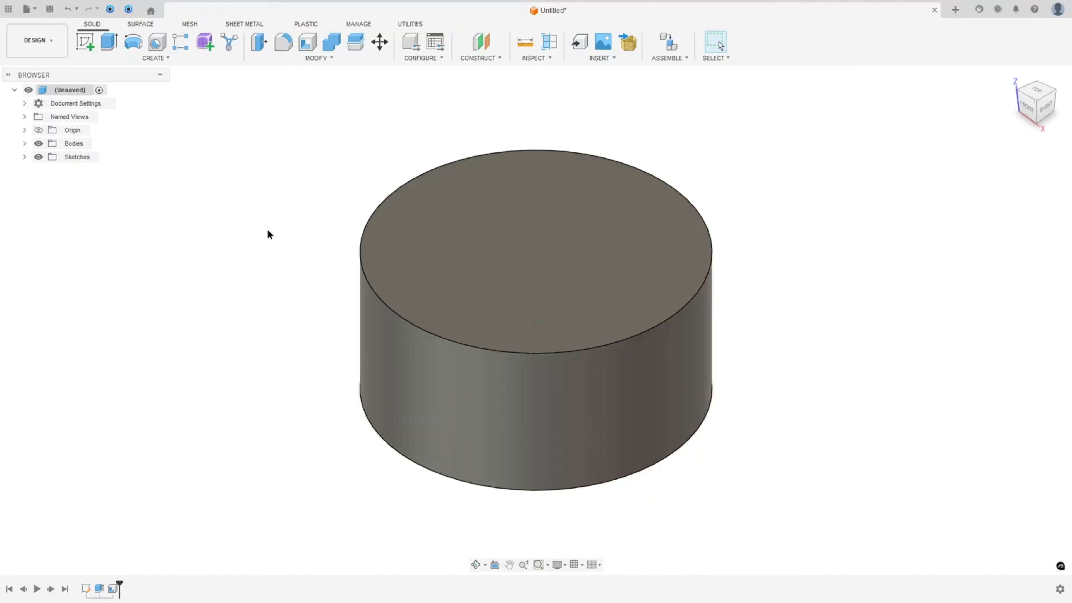
pyautogui.click(85, 42)
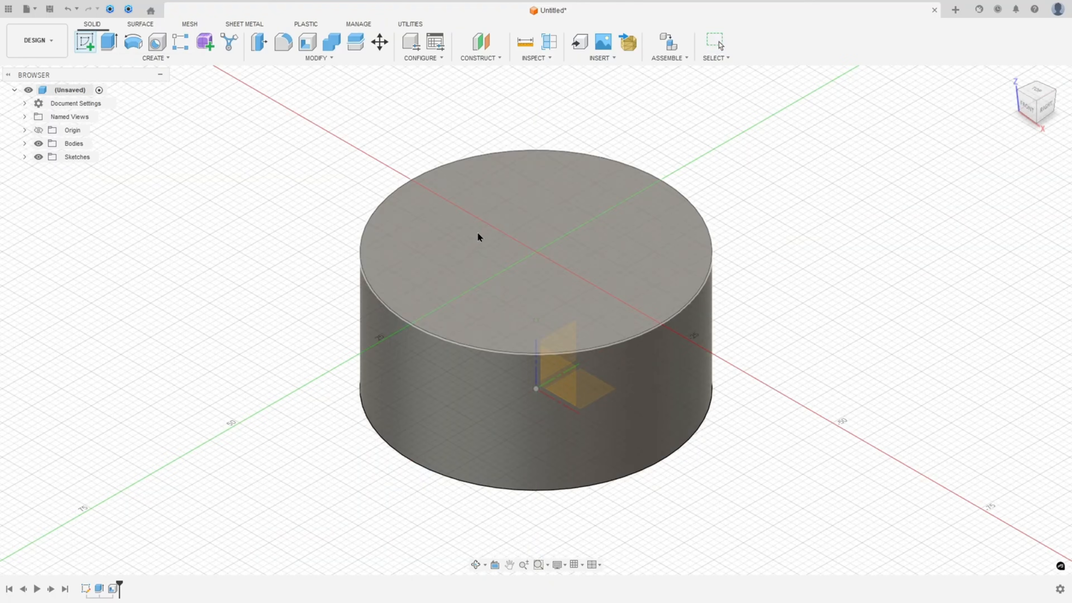
pyautogui.click(499, 221)
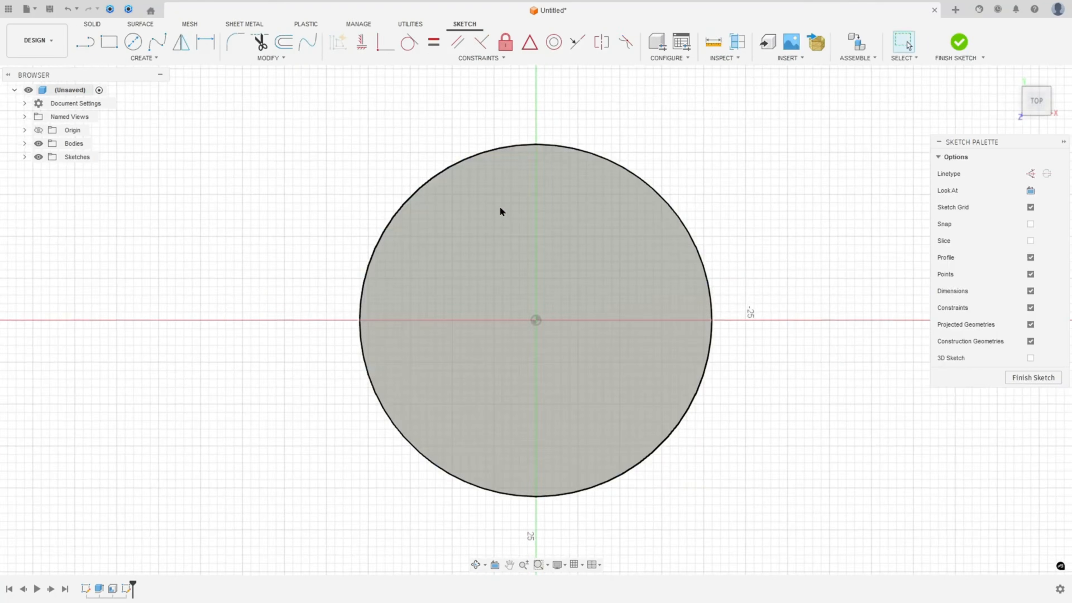
pyautogui.click(144, 57)
pyautogui.moveTo(151, 227)
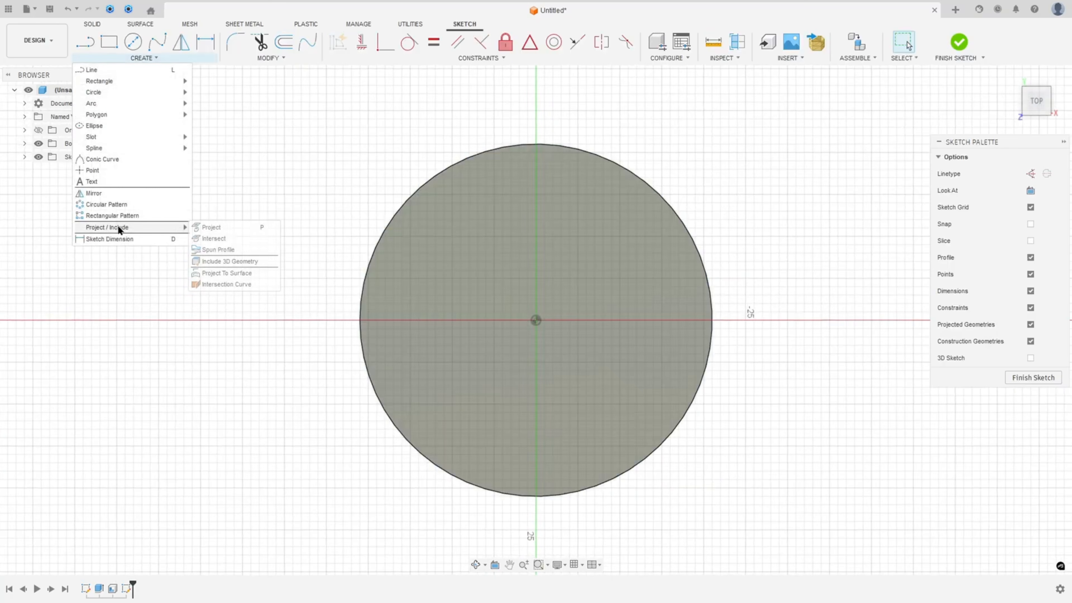
pyautogui.click(213, 228)
pyautogui.click(469, 161)
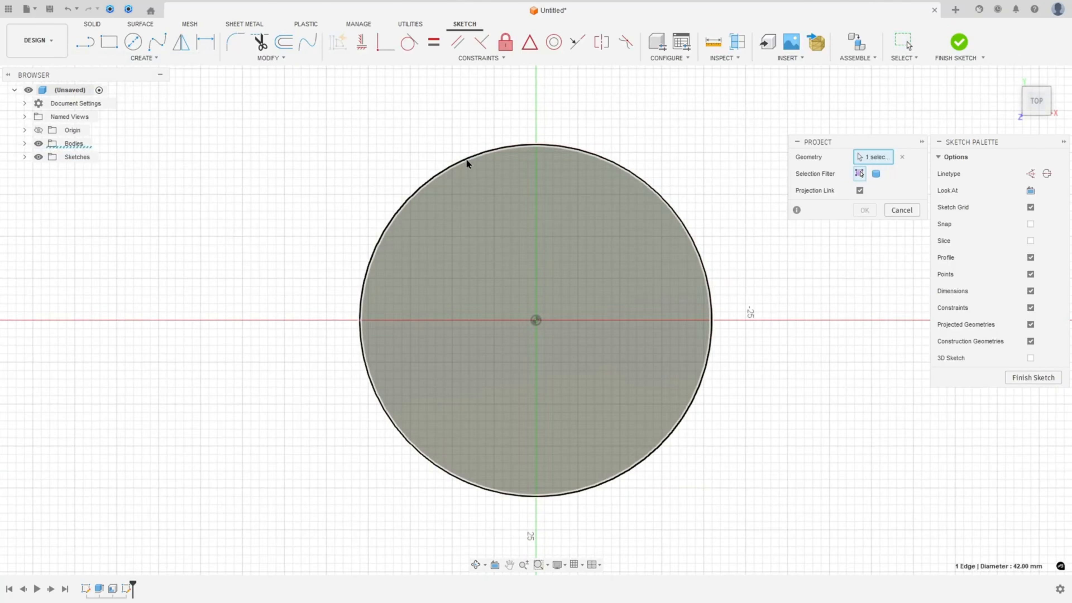
pyautogui.click(864, 210)
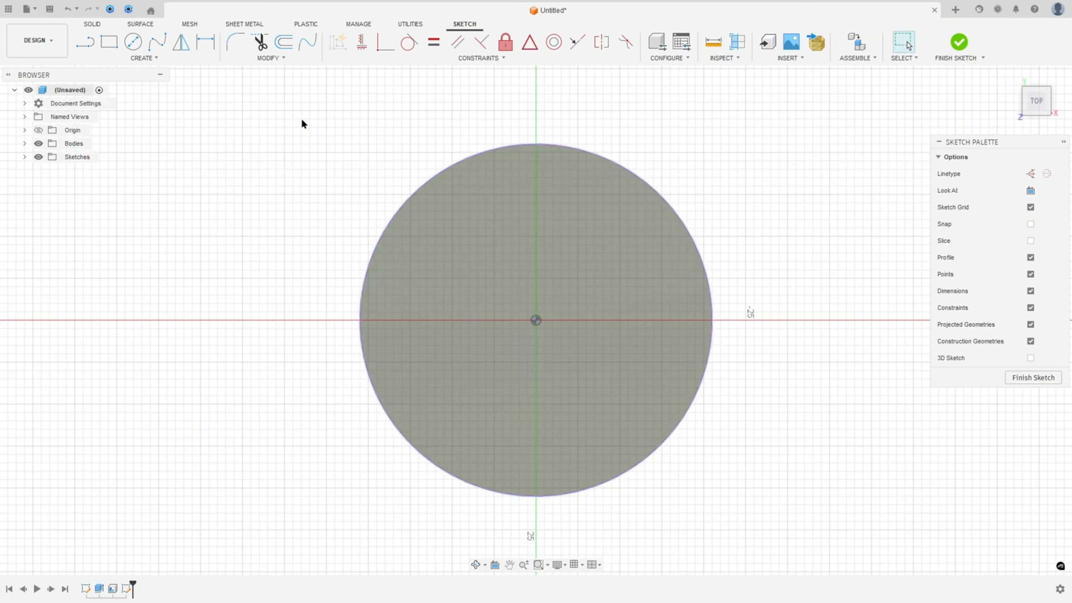
# Draw a 4 mm diameter circle centred on the projected edge, directly above the origin, and place its dimension clear of it
pyautogui.click(133, 41)
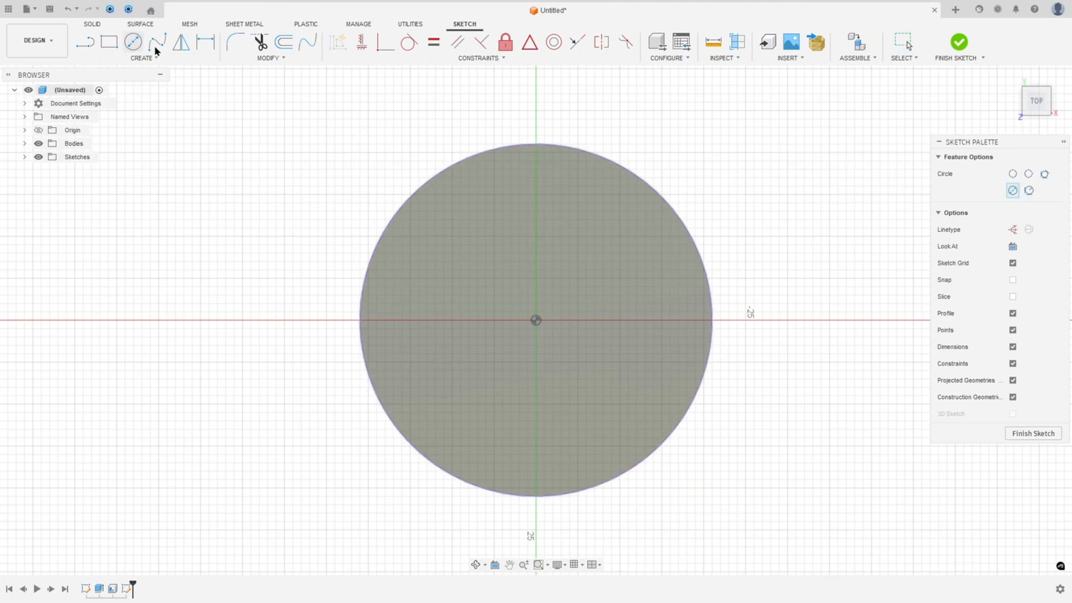
pyautogui.click(536, 144)
pyautogui.write('4')
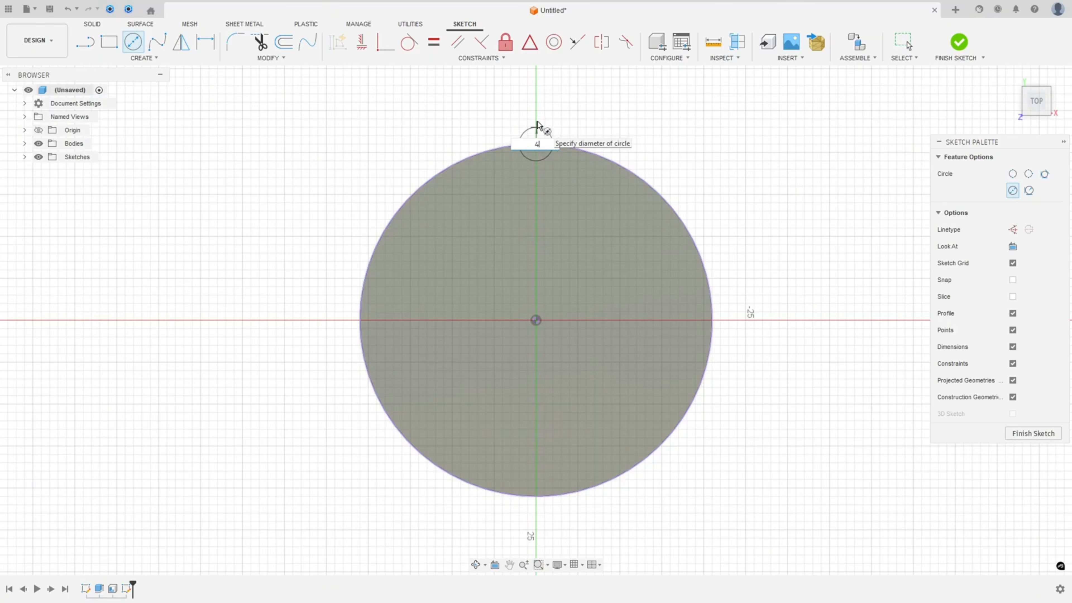
pyautogui.press('Return')
pyautogui.moveTo(533, 123); pyautogui.dragTo(553, 101)
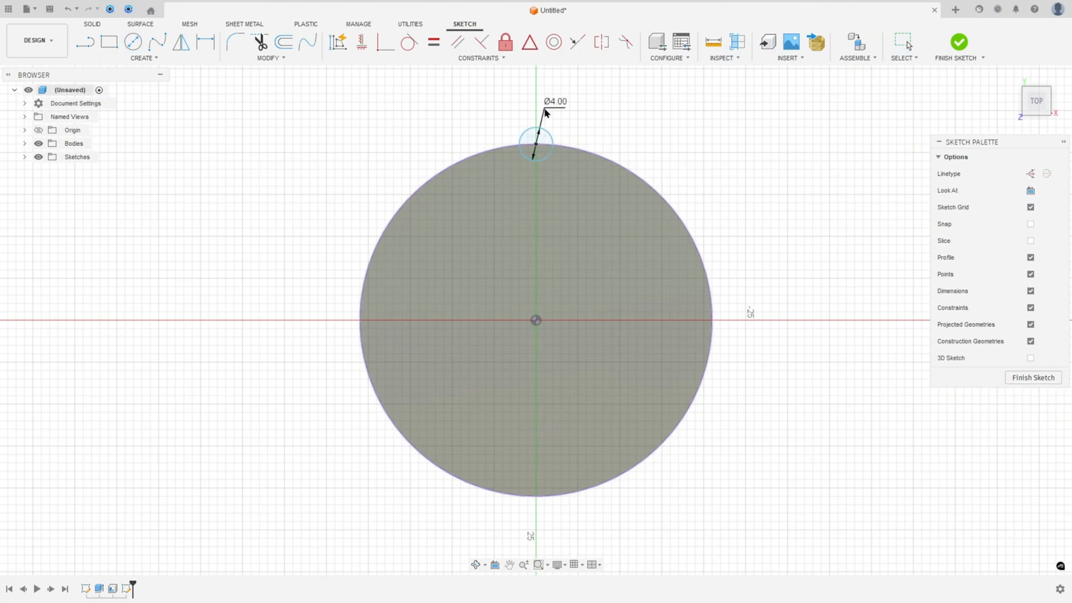
# Constrain the small circle's centre to be vertically aligned with the sketch origin
pyautogui.click(361, 42)
pyautogui.click(535, 146)
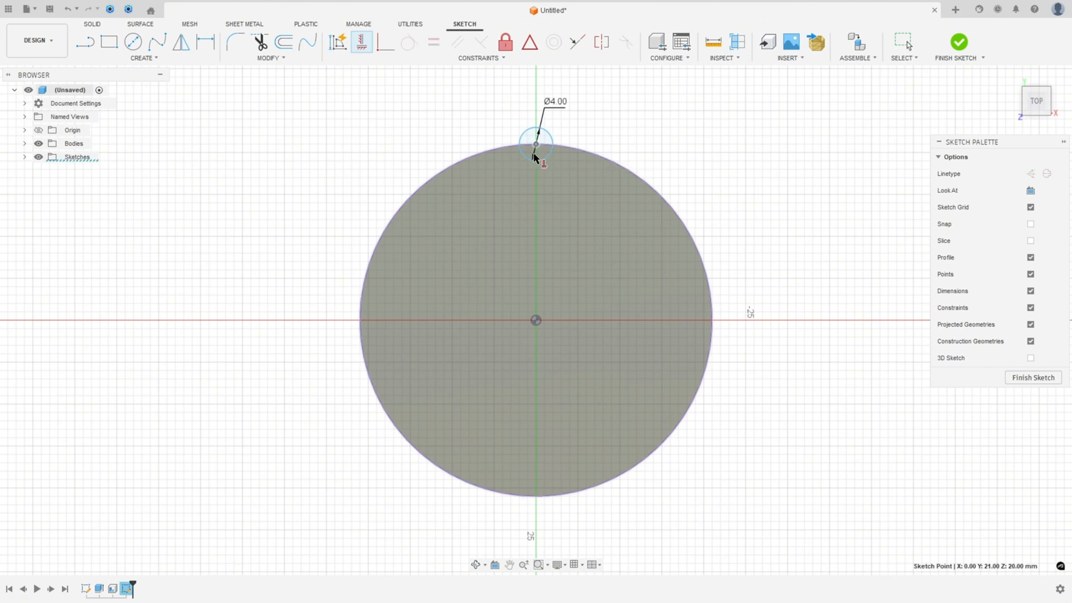
pyautogui.click(534, 321)
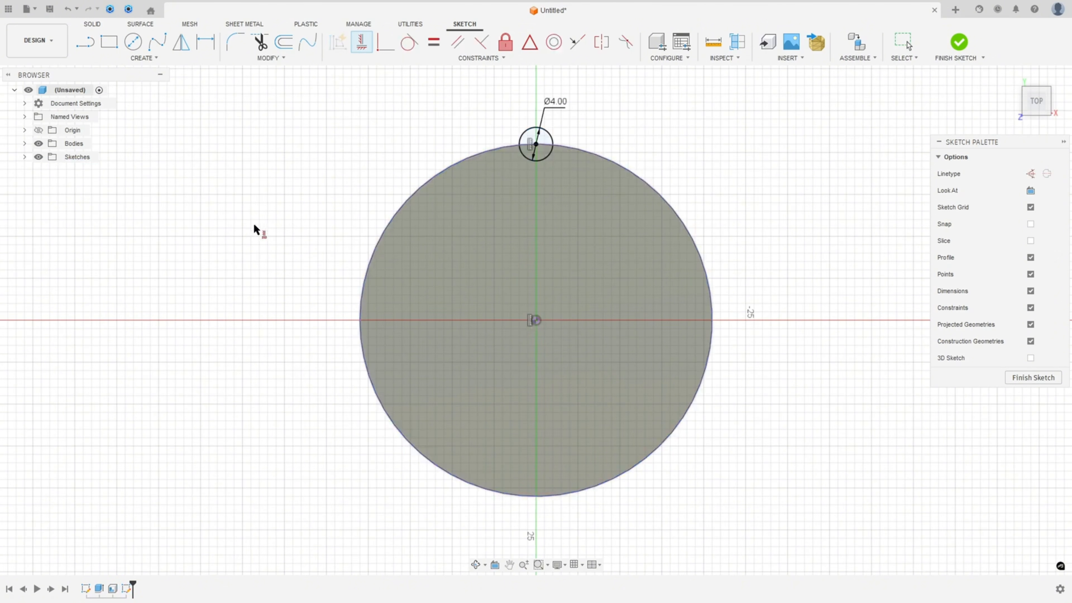
# Circular-pattern the 4 mm circle around the projected edge's centre with a quantity of 6 and finish the sketch
pyautogui.click(143, 58)
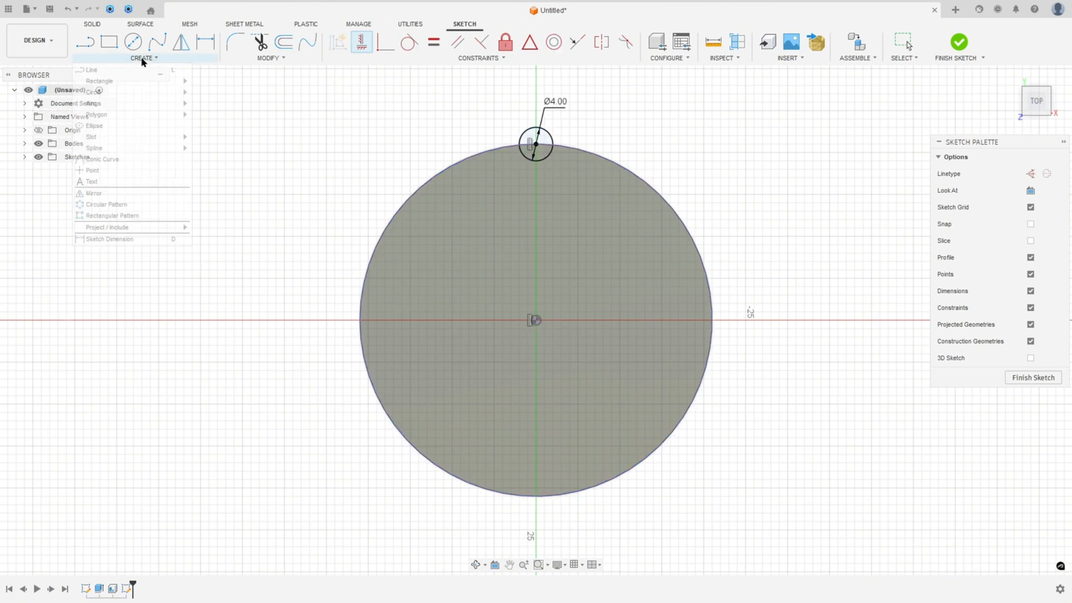
pyautogui.click(123, 206)
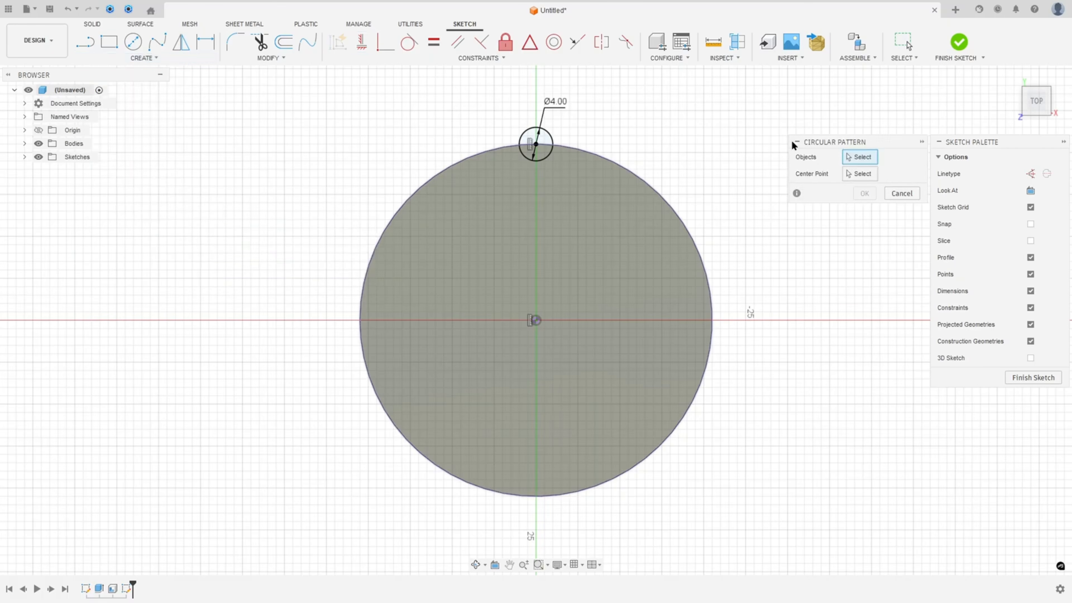
pyautogui.click(551, 140)
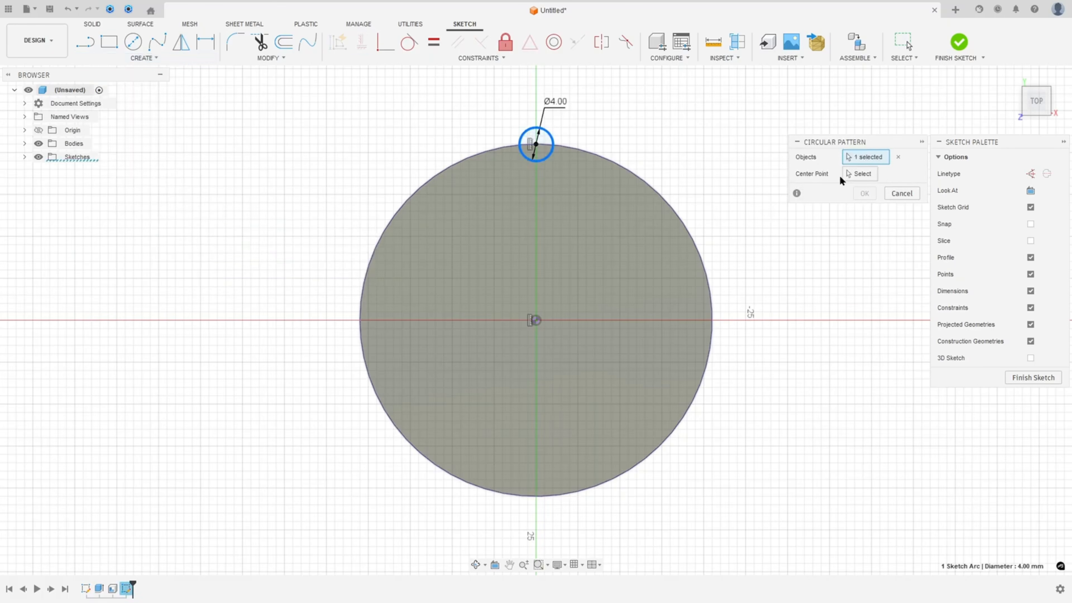
pyautogui.click(858, 174)
pyautogui.click(652, 188)
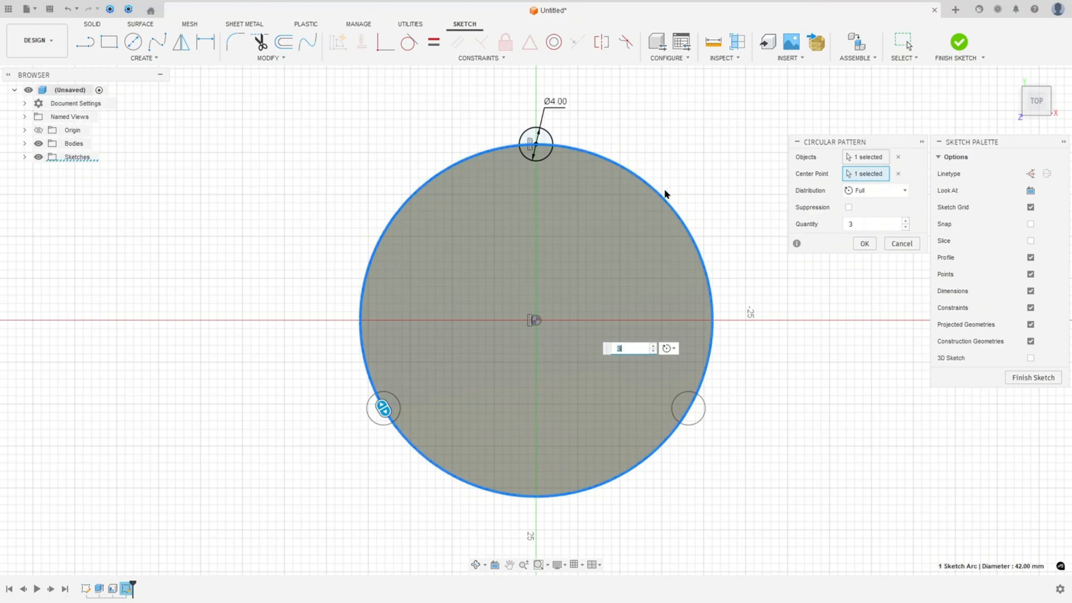
pyautogui.click(857, 224)
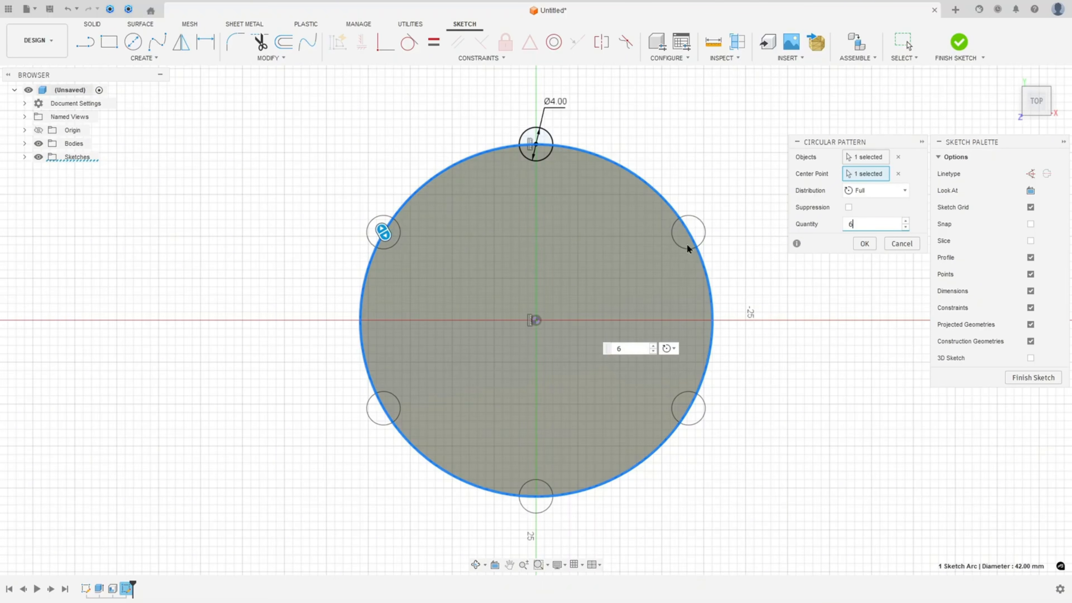
pyautogui.click(863, 243)
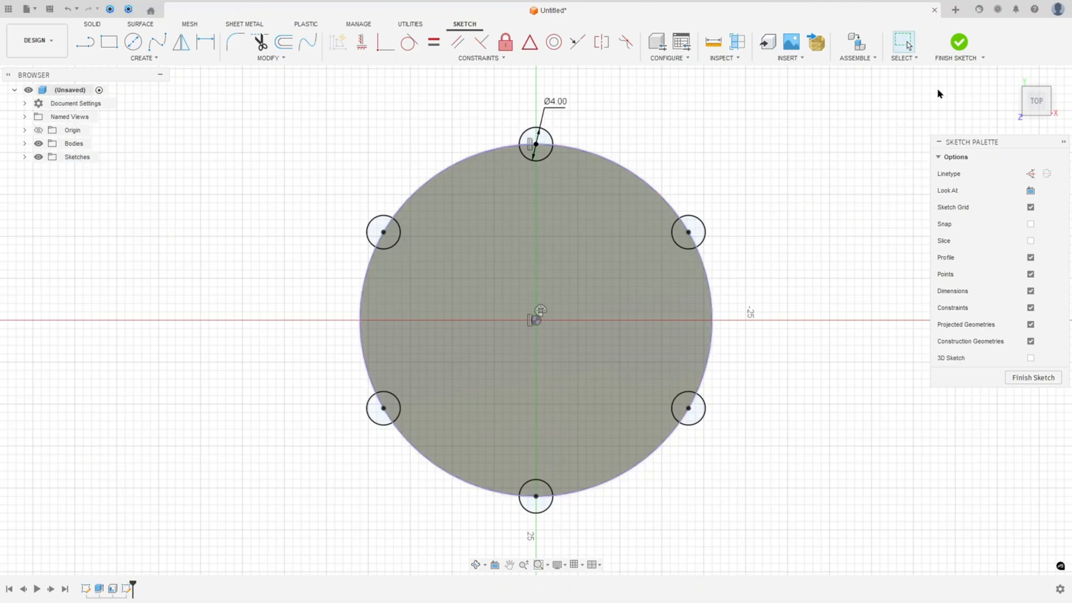
pyautogui.click(958, 42)
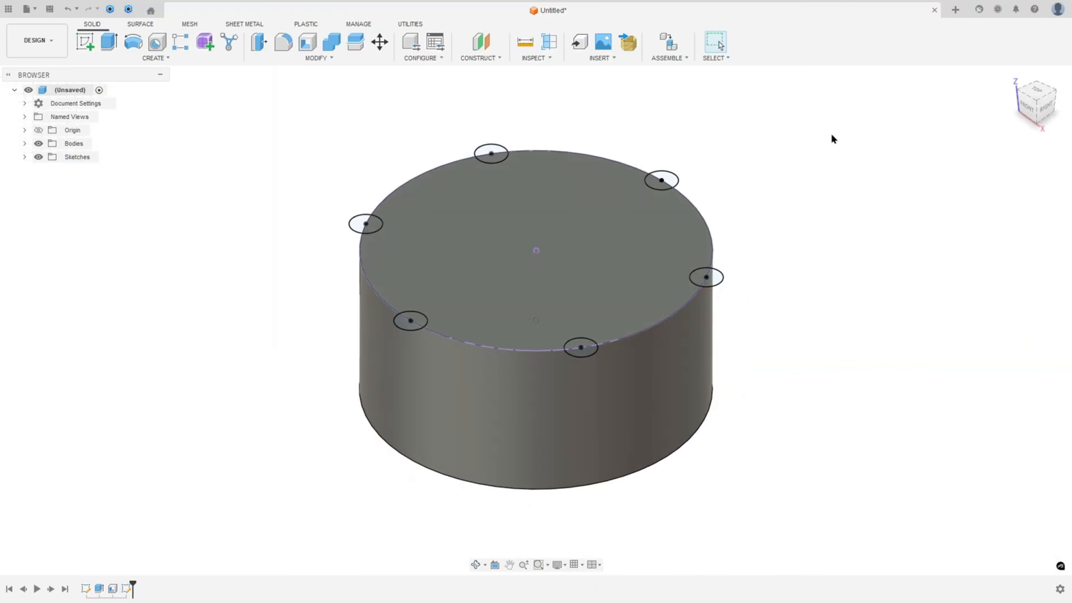
# Start an extrusion of the six circles' segments outside the cap's edge, going -20 mm down along the cap wall
pyautogui.click(106, 46)
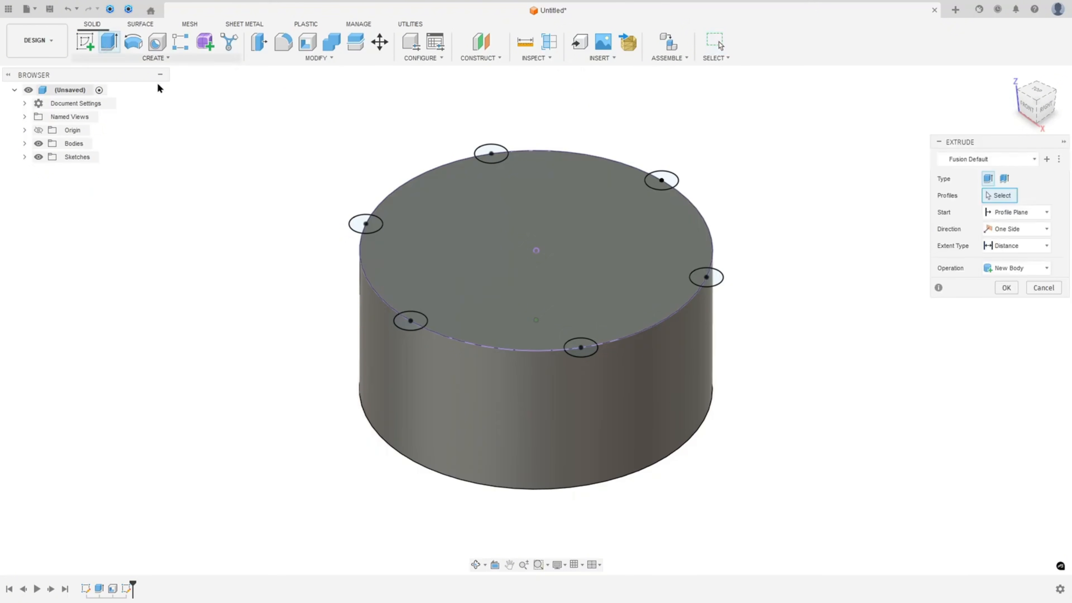
pyautogui.click(365, 224)
pyautogui.click(399, 321)
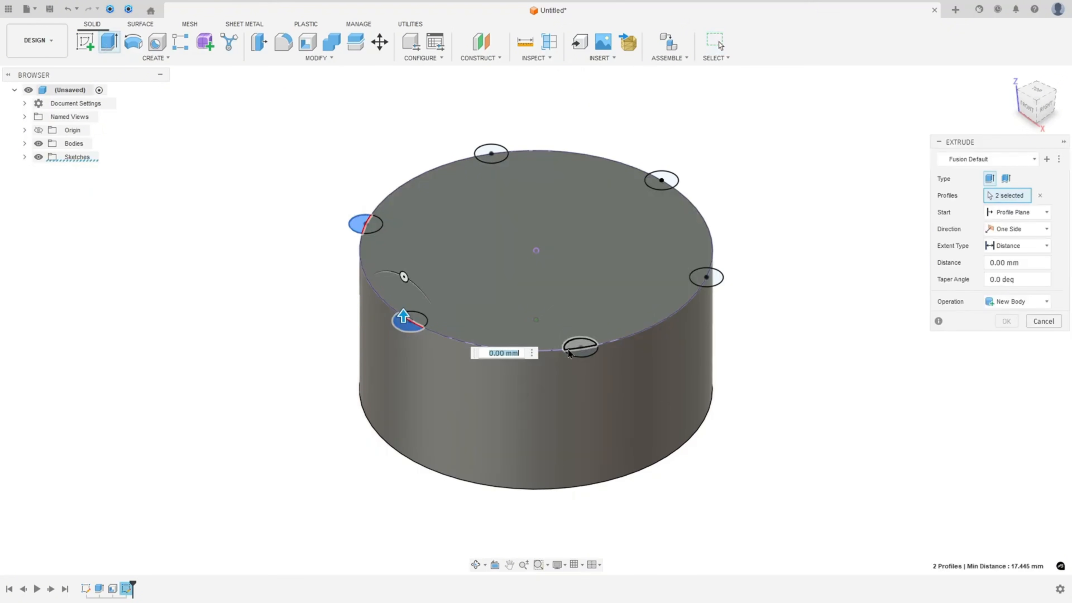
pyautogui.click(581, 347)
pyautogui.click(712, 281)
pyautogui.click(663, 182)
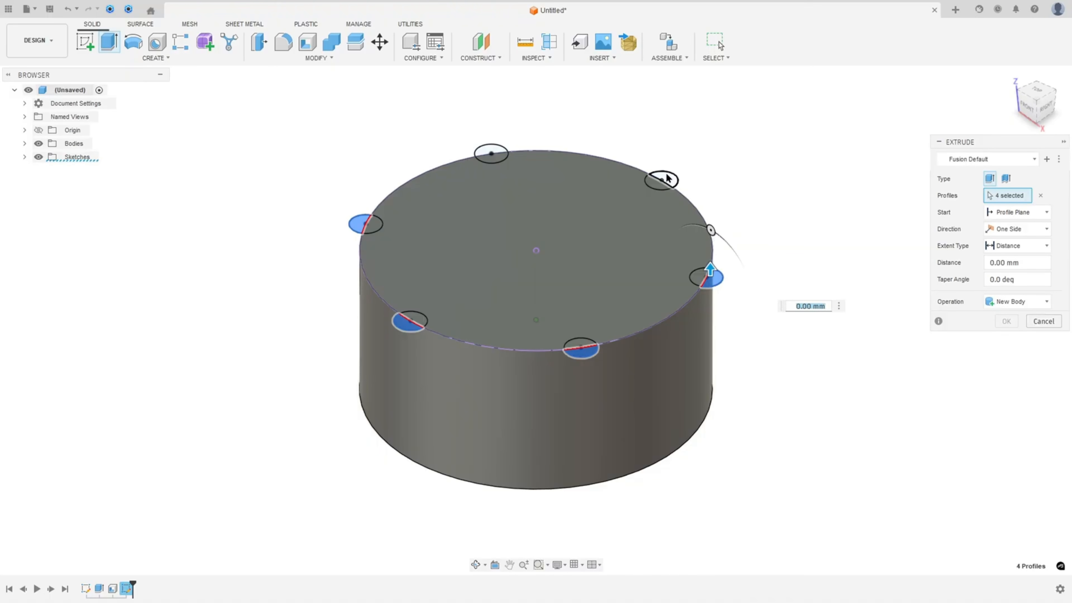
pyautogui.click(490, 153)
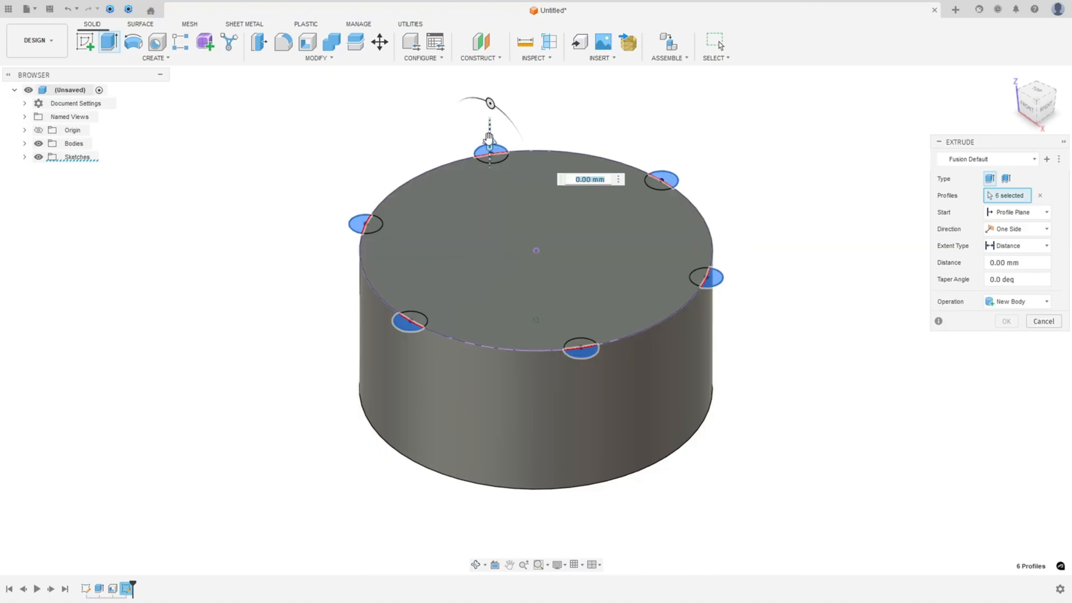
pyautogui.moveTo(490, 126); pyautogui.dragTo(471, 273)
pyautogui.write('-')
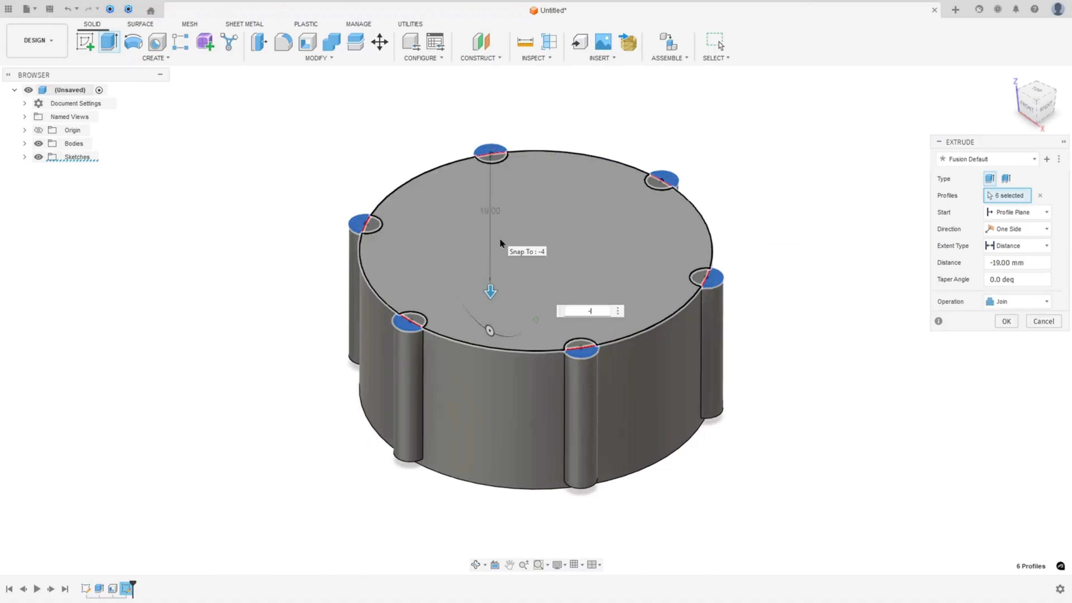
pyautogui.write('20')
pyautogui.press('Return')
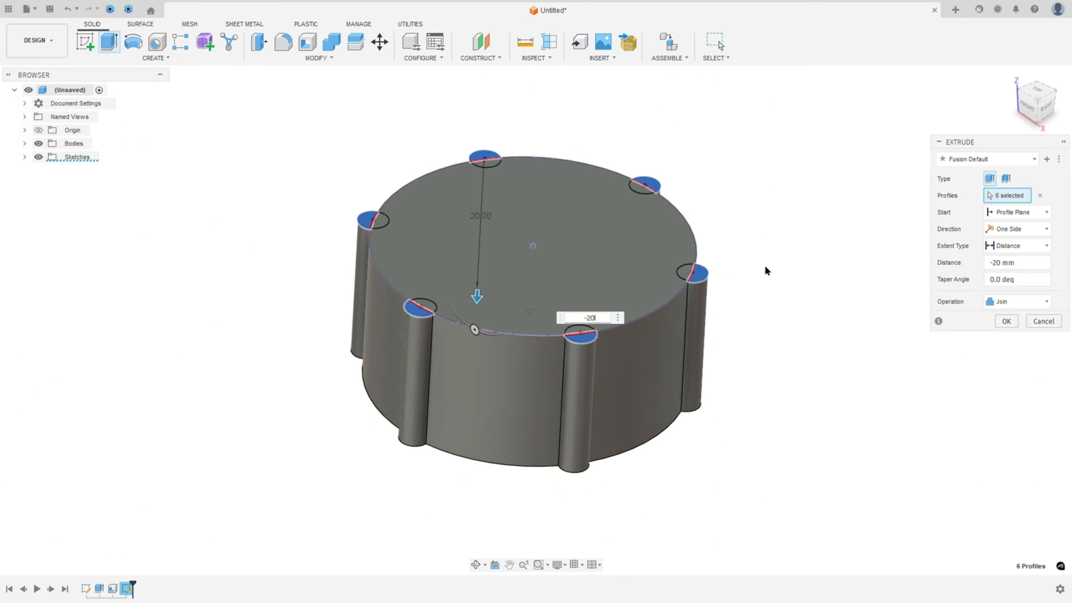
# Change the lobe extrusion's extent to To Object, ending at the cap's open bottom face, and join it to the body
pyautogui.click(1021, 246)
pyautogui.click(998, 276)
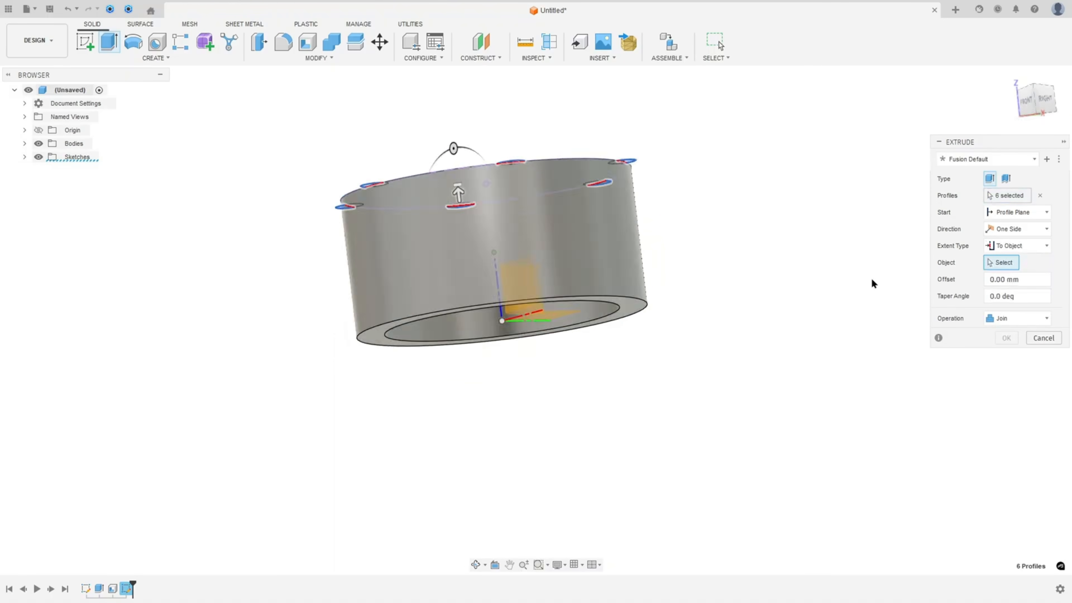
pyautogui.click(627, 265)
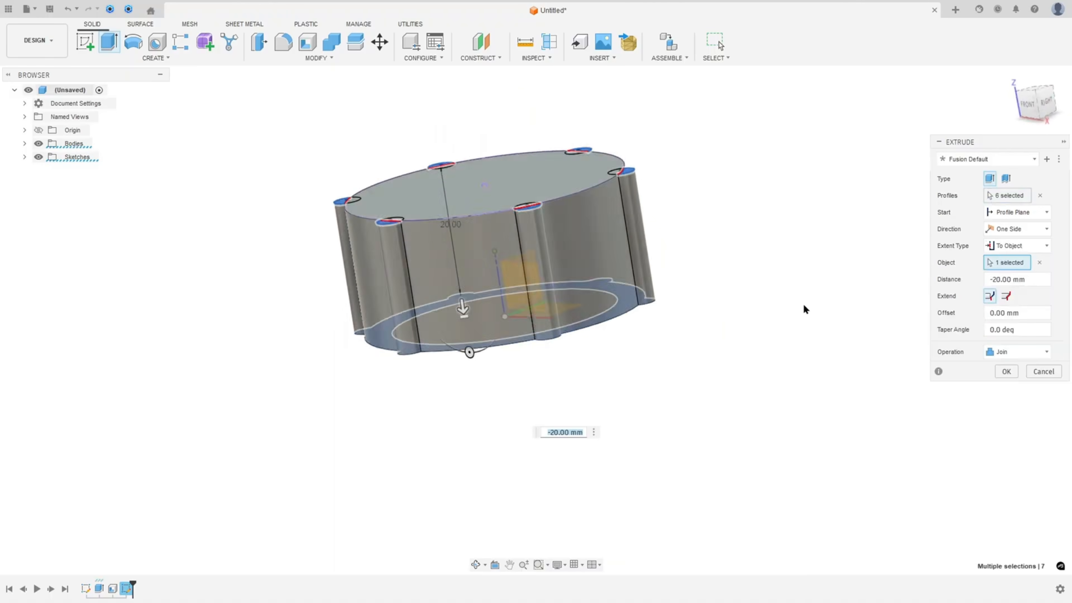
pyautogui.click(1005, 372)
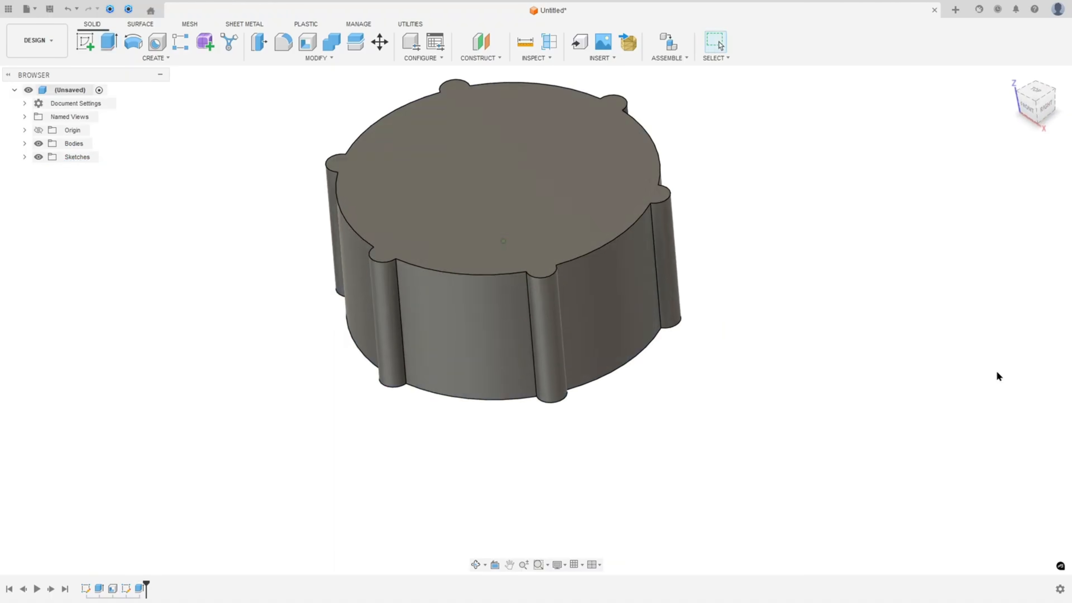
pyautogui.keyDown('shift'); pyautogui.scroll(-10, 812, 280); pyautogui.keyUp('shift')
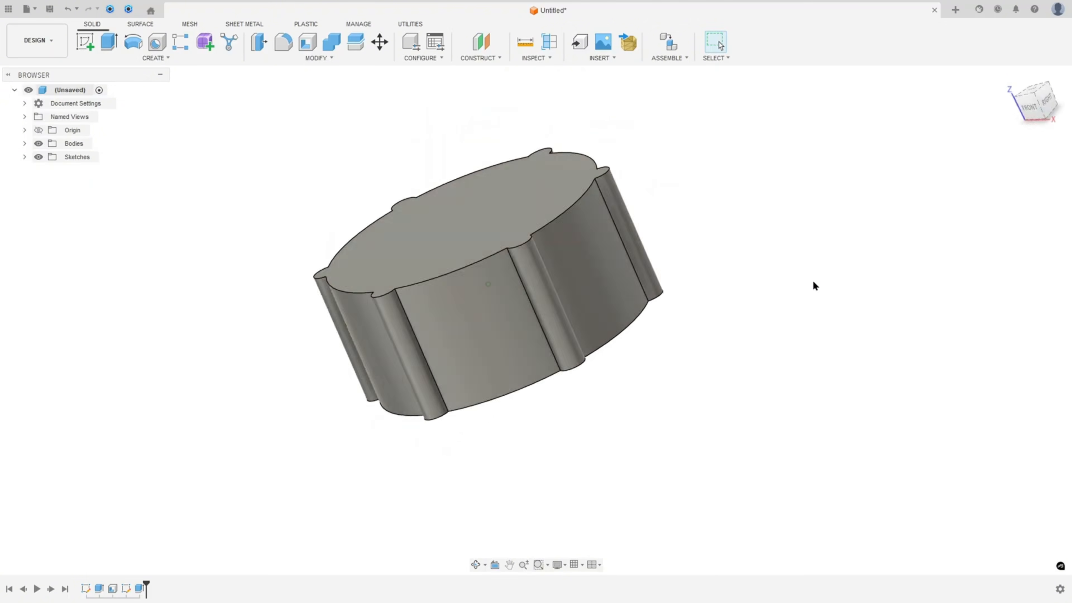
pyautogui.keyDown('shift'); pyautogui.scroll(5, 813, 281); pyautogui.keyUp('shift')
pyautogui.keyDown('shift'); pyautogui.scroll(5, 812, 280); pyautogui.keyUp('shift')
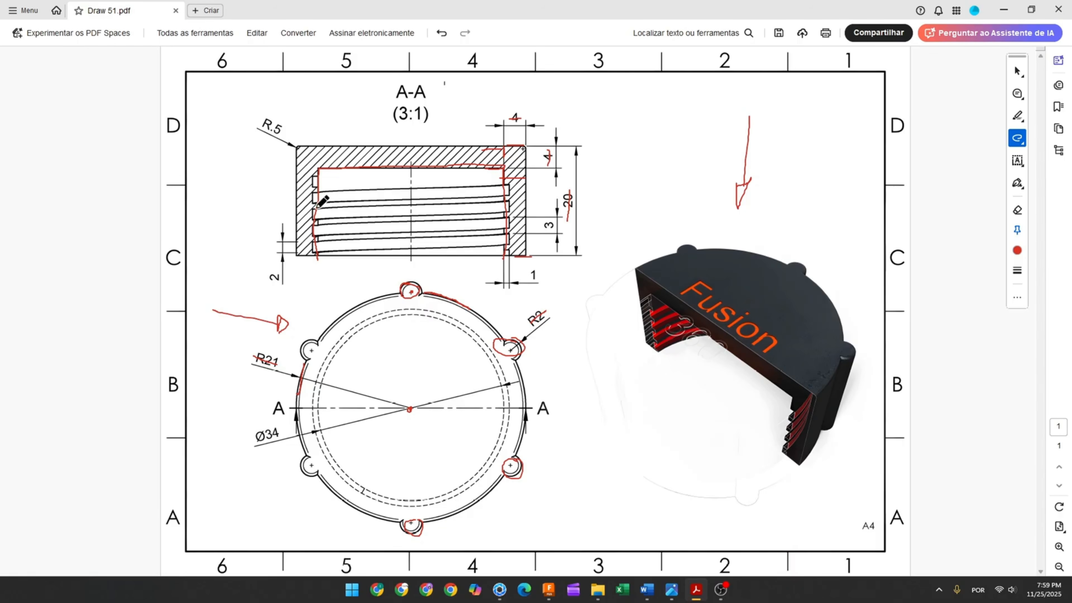
# Switch to the PDF drawing, trace the inner wall, undo the latest red markups and mark the Ø34 inner circle
pyautogui.moveTo(322, 177); pyautogui.dragTo(323, 185)
pyautogui.hotkey('ctrl', 'z')
pyautogui.hotkey('ctrl', 'z')
pyautogui.hotkey('ctrl', 'z')
pyautogui.hotkey('ctrl', 'z')
pyautogui.hotkey('ctrl', 'z')
pyautogui.hotkey('ctrl', 'z')
pyautogui.hotkey('ctrl', 'z')
pyautogui.hotkey('ctrl', 'z')
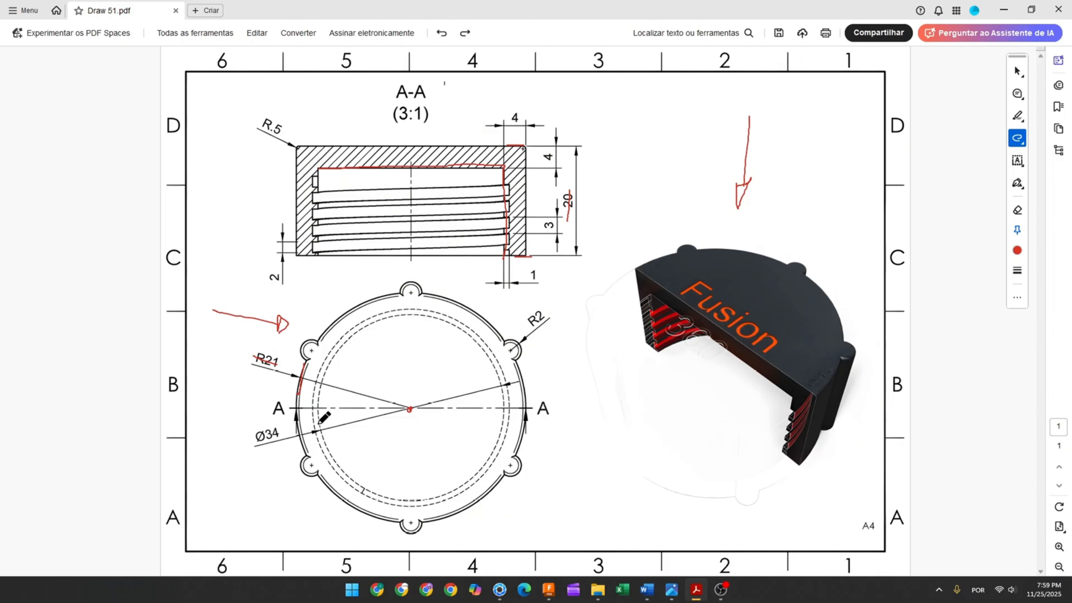
pyautogui.moveTo(319, 423); pyautogui.dragTo(325, 435)
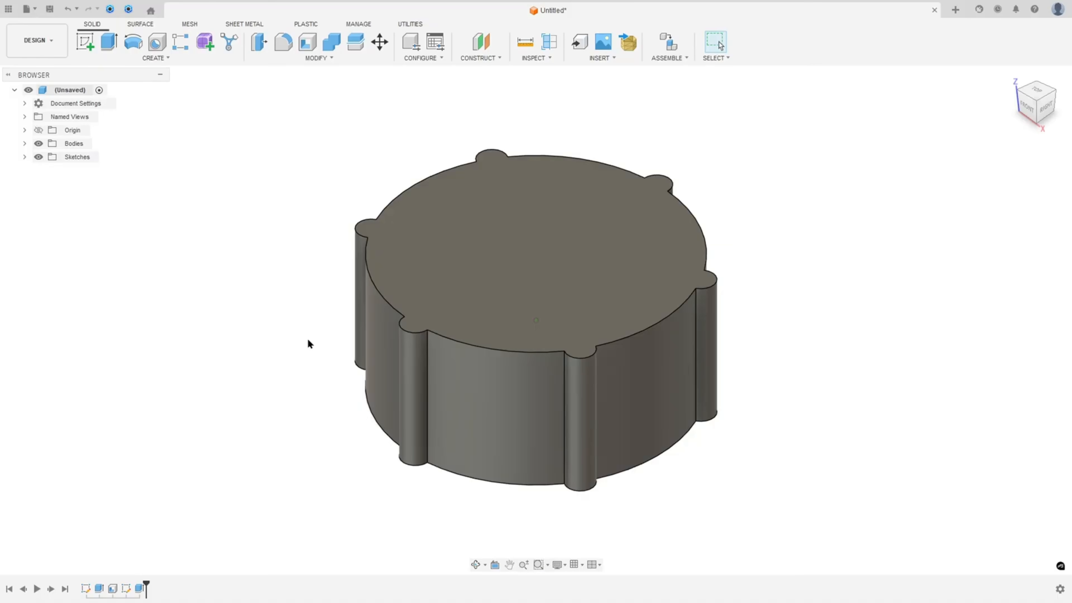
# Return to Fusion and start a Coil on the horizontal origin plane with a 34 mm diameter circle centred on the origin
pyautogui.click(152, 58)
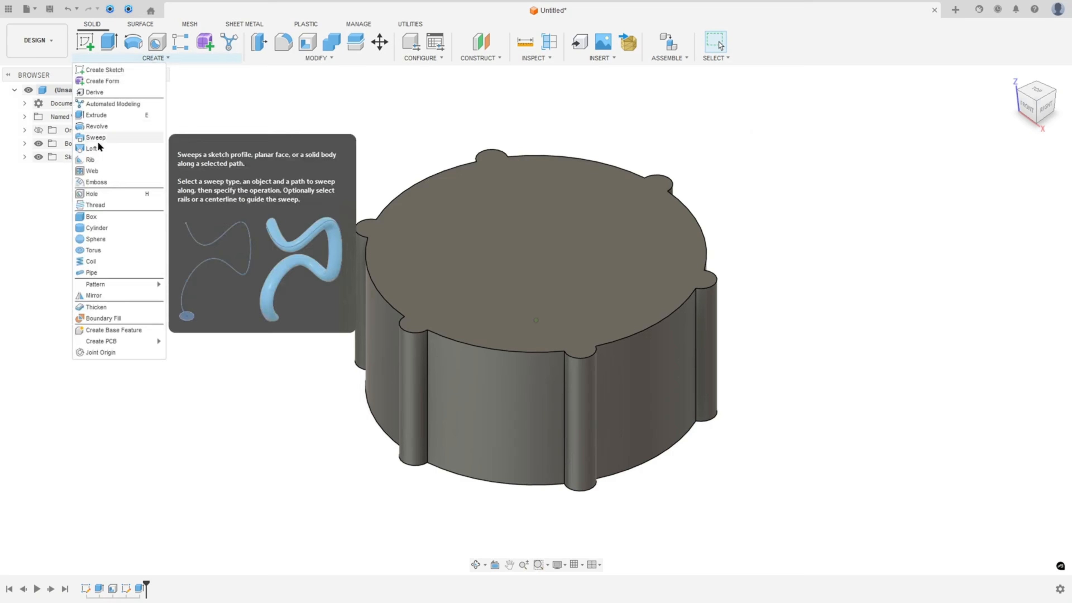
pyautogui.click(103, 261)
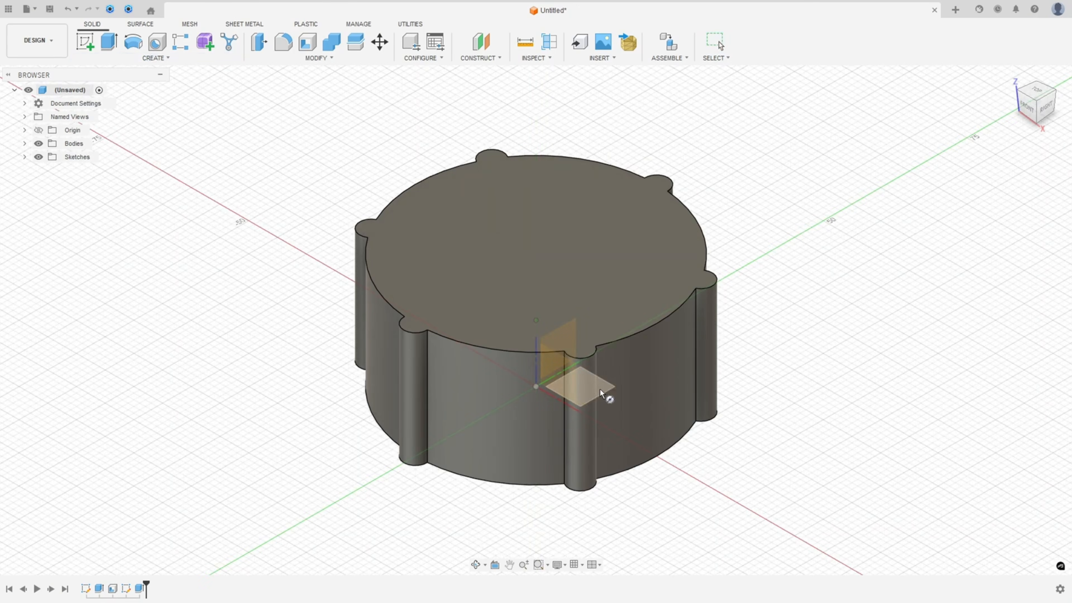
pyautogui.click(601, 396)
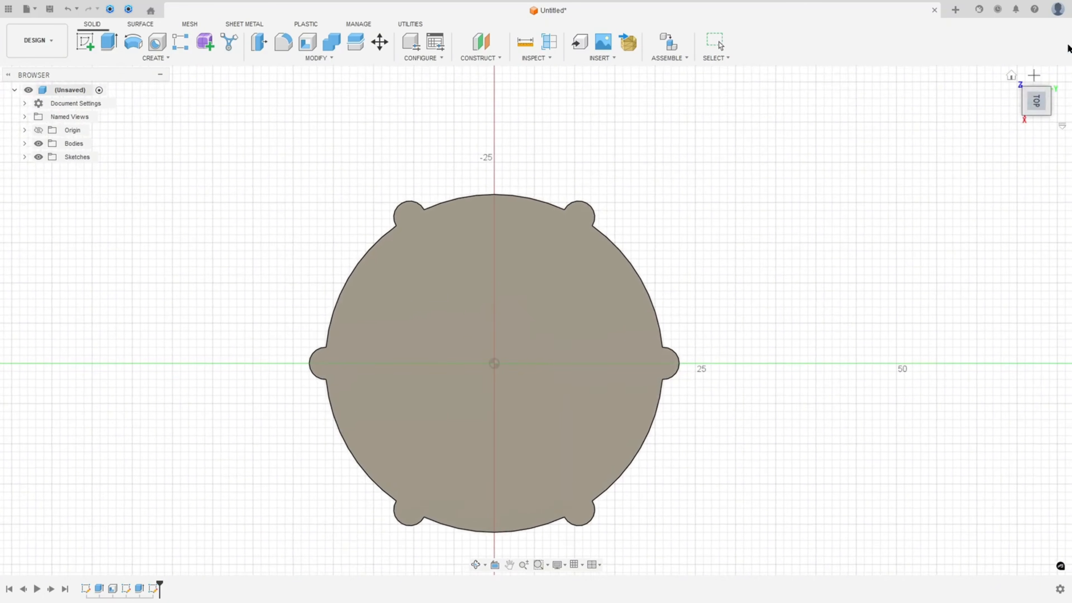
pyautogui.click(1052, 74)
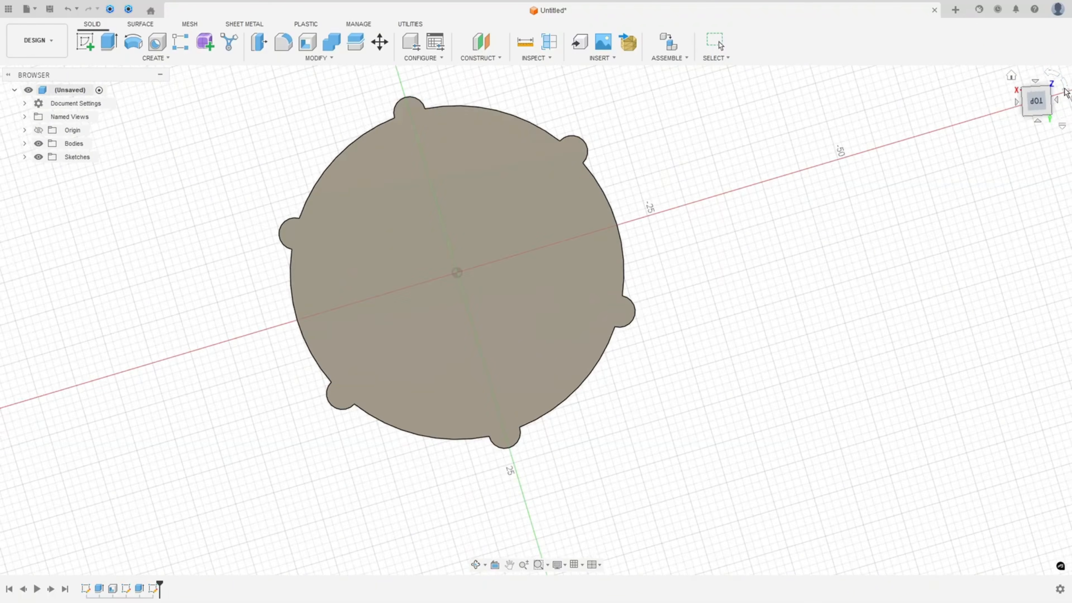
pyautogui.click(1064, 86)
pyautogui.click(1065, 86)
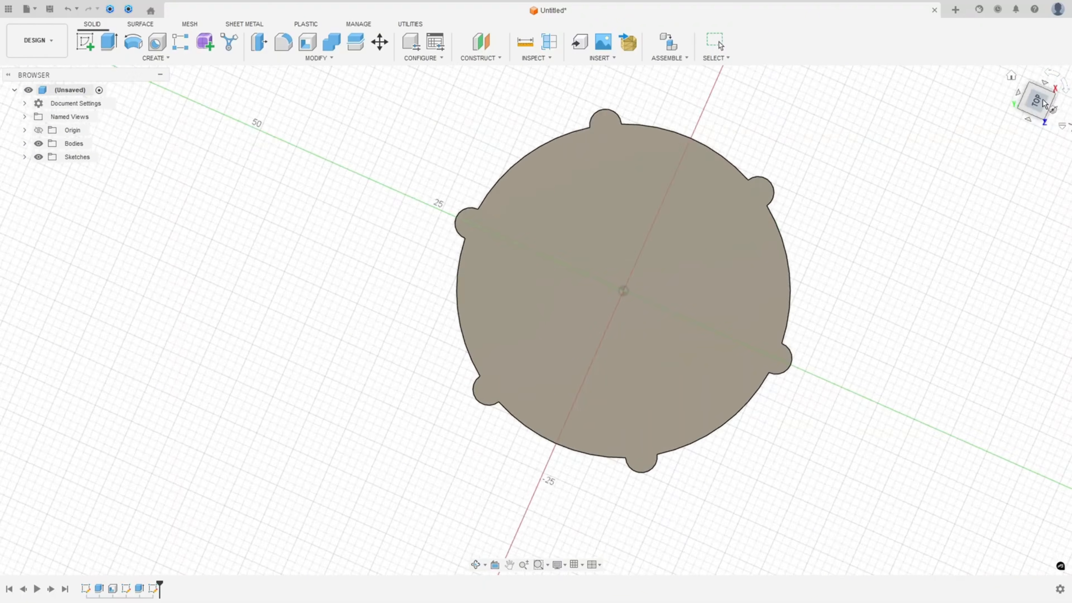
pyautogui.click(598, 388)
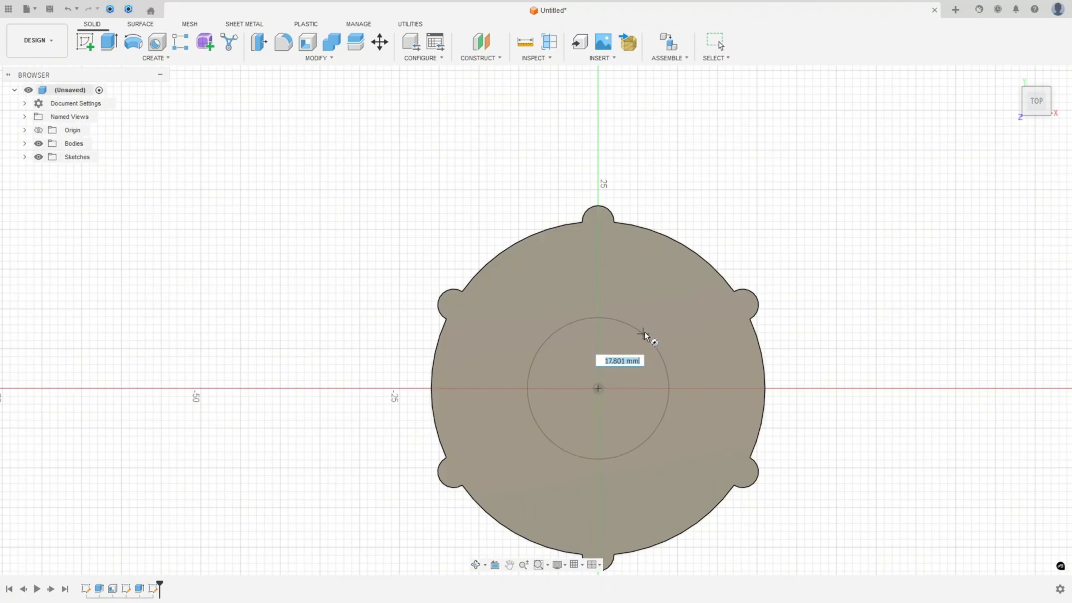
pyautogui.write('34')
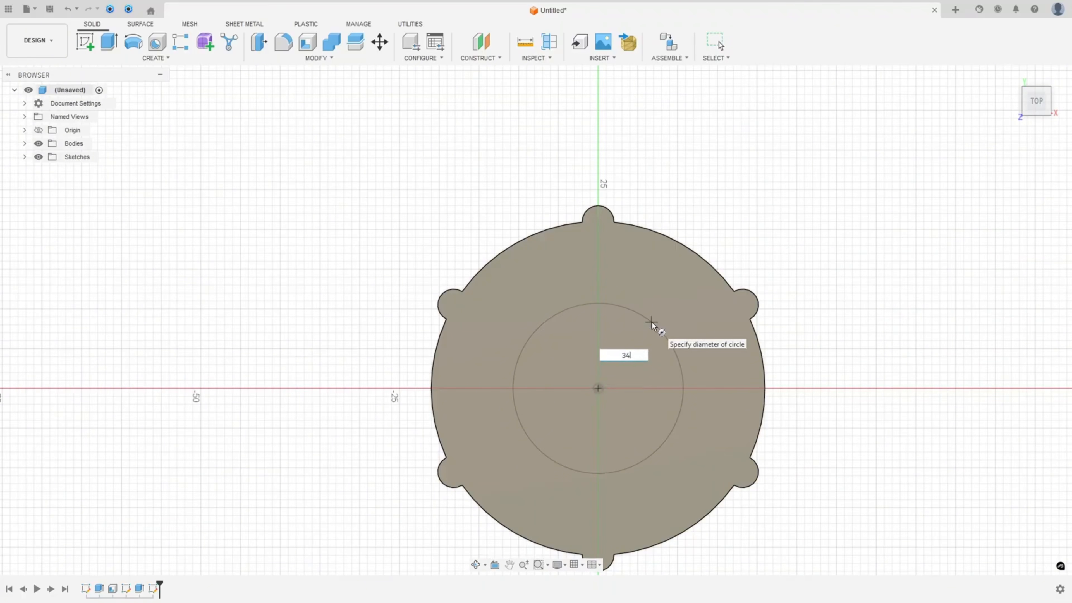
pyautogui.press('Return')
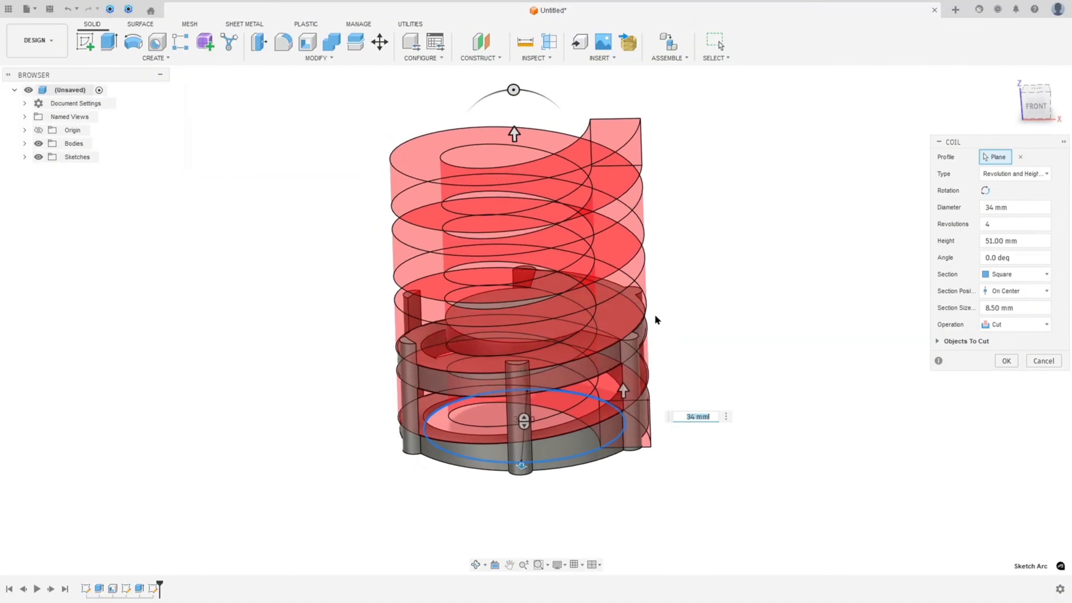
# Set the coil type to Revolution and Pitch, mark the thread turns in the PDF's section view, and enter 4,5 revolutions in Fusion
pyautogui.click(1000, 174)
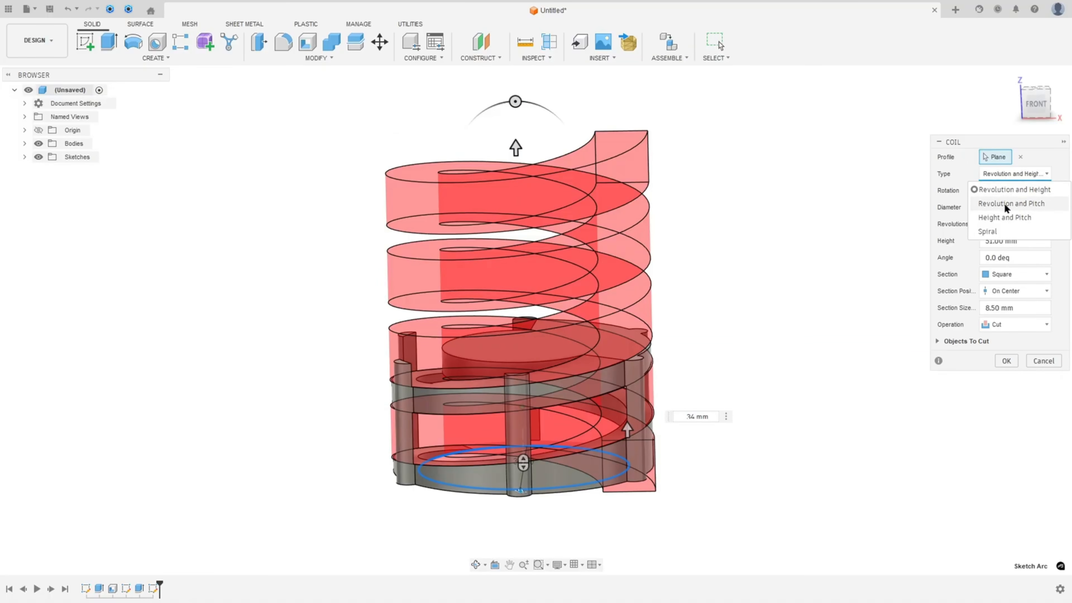
pyautogui.click(1020, 204)
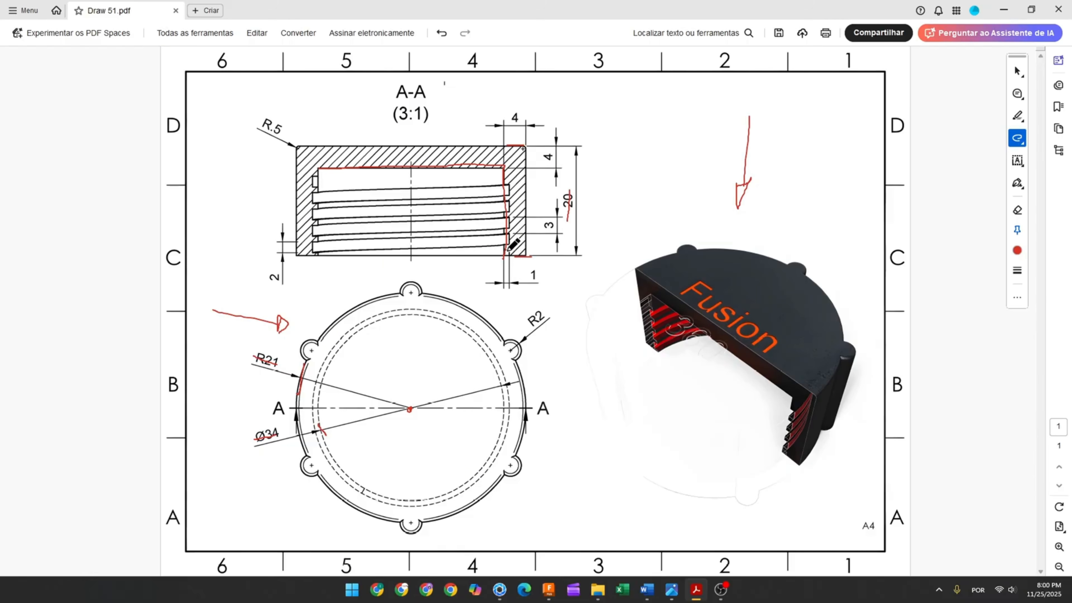
pyautogui.moveTo(513, 237); pyautogui.dragTo(507, 239)
pyautogui.moveTo(311, 180); pyautogui.dragTo(319, 178)
pyautogui.click(548, 589)
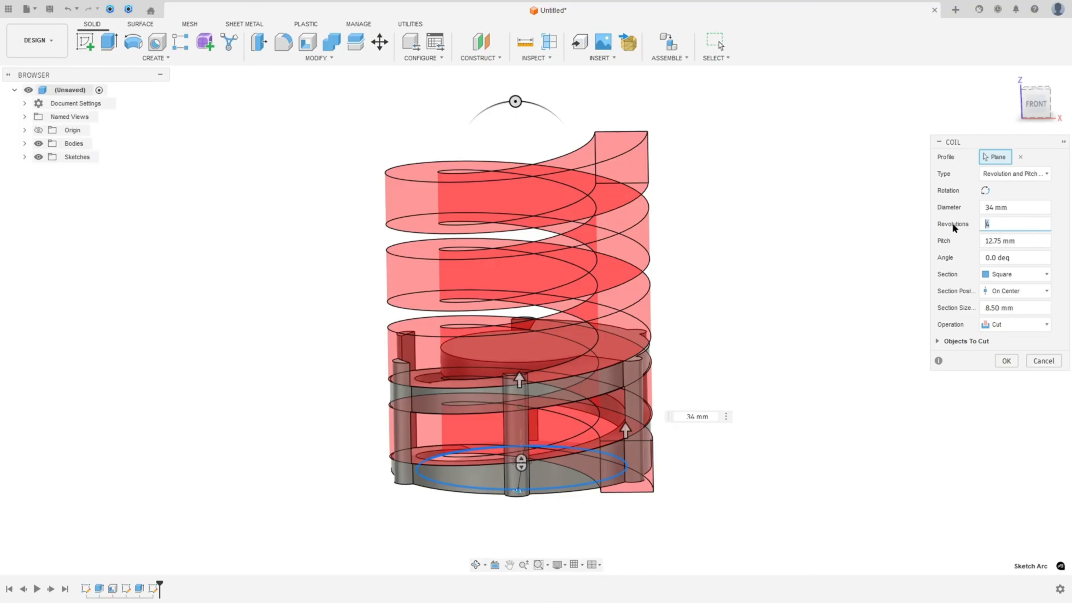
pyautogui.write('4,5')
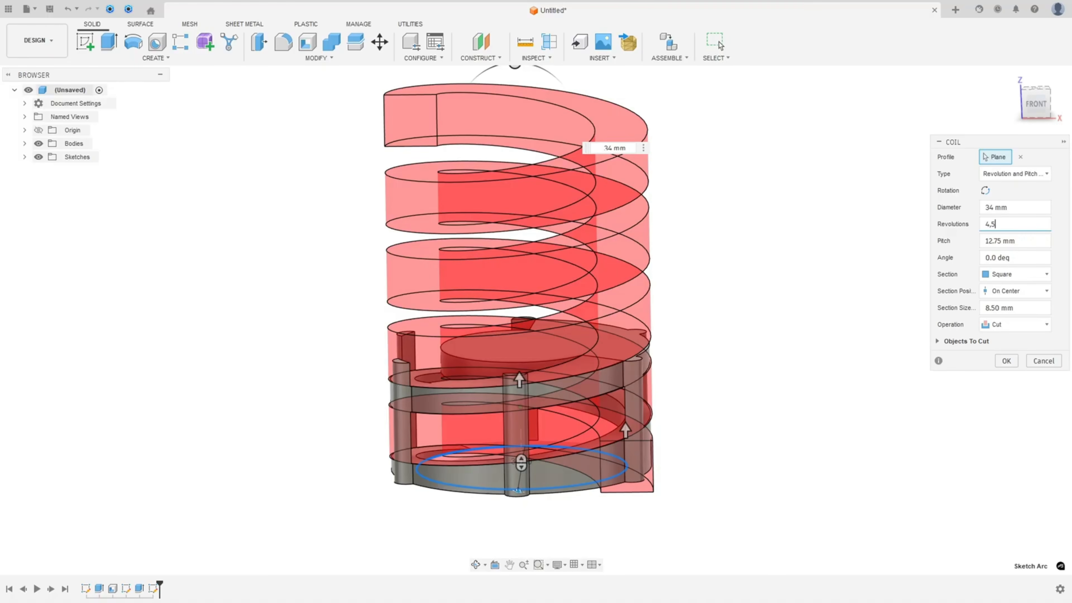
# Mark the thread pitch dimension in the PDF's section view and set the coil's pitch to 3 mm in Fusion
pyautogui.hotkey('alt', 'Tab')
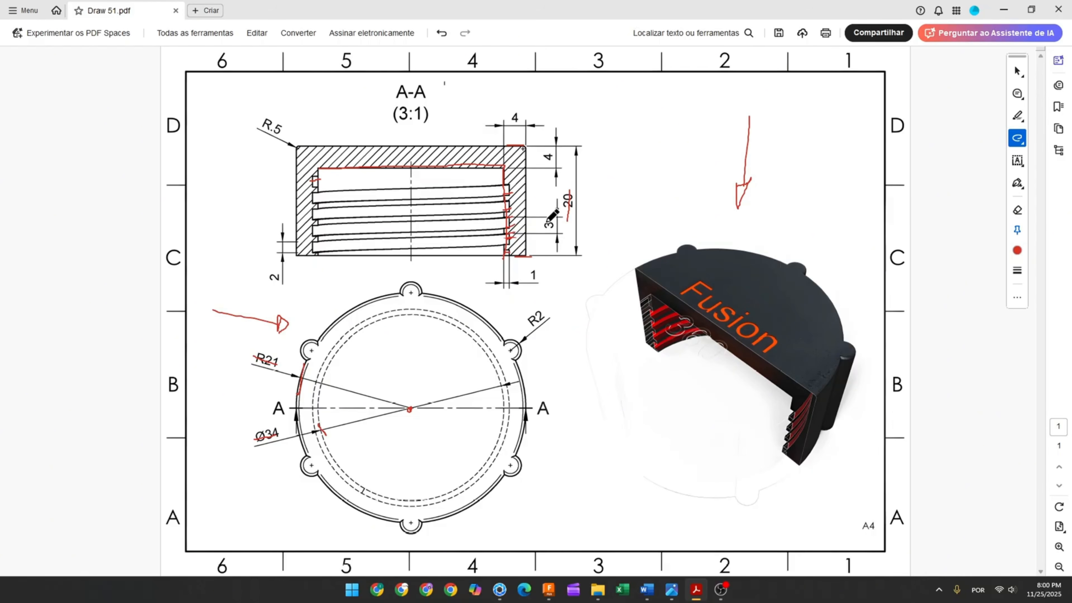
pyautogui.moveTo(548, 229); pyautogui.dragTo(546, 233)
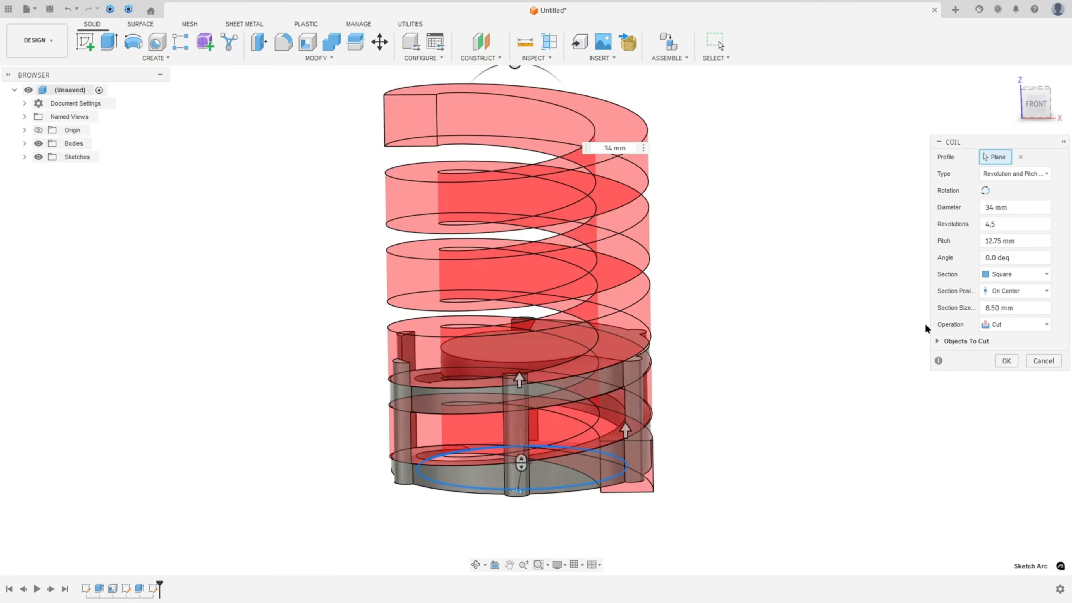
pyautogui.moveTo(1025, 241); pyautogui.dragTo(904, 245)
pyautogui.write('3')
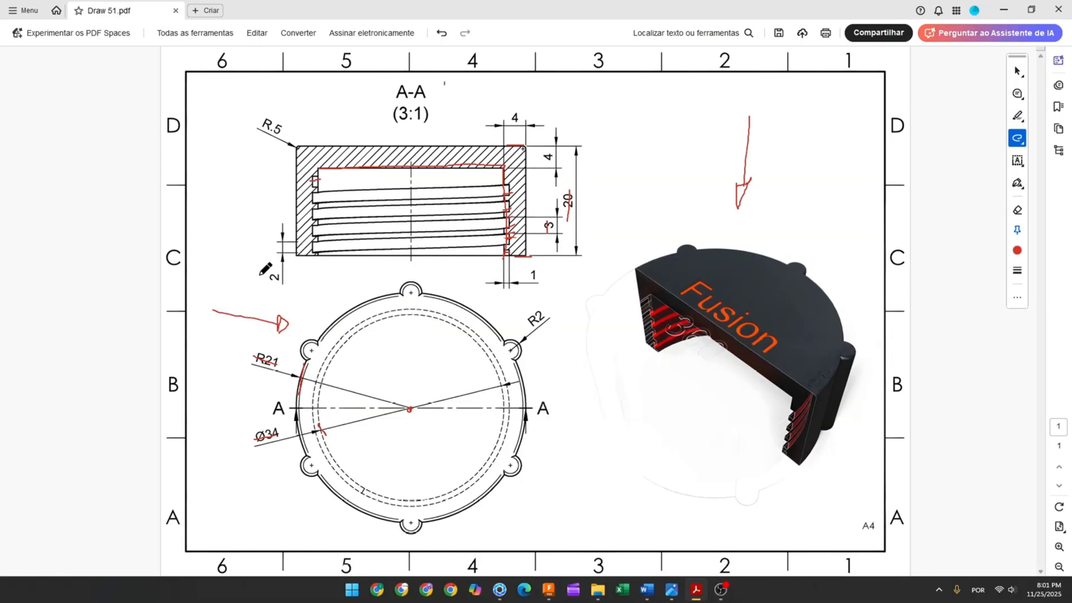
# Undo the earlier red markups in the PDF drawing and mark the thread's square profile at the bottom of the inner wall in section A-A
pyautogui.moveTo(275, 264); pyautogui.dragTo(270, 282)
pyautogui.hotkey('ctrl', 'z')
pyautogui.hotkey('ctrl', 'z')
pyautogui.hotkey('ctrl', 'z')
pyautogui.hotkey('ctrl', 'z')
pyautogui.hotkey('ctrl', 'z')
pyautogui.hotkey('ctrl', 'z')
pyautogui.hotkey('ctrl', 'z')
pyautogui.hotkey('ctrl', 'z')
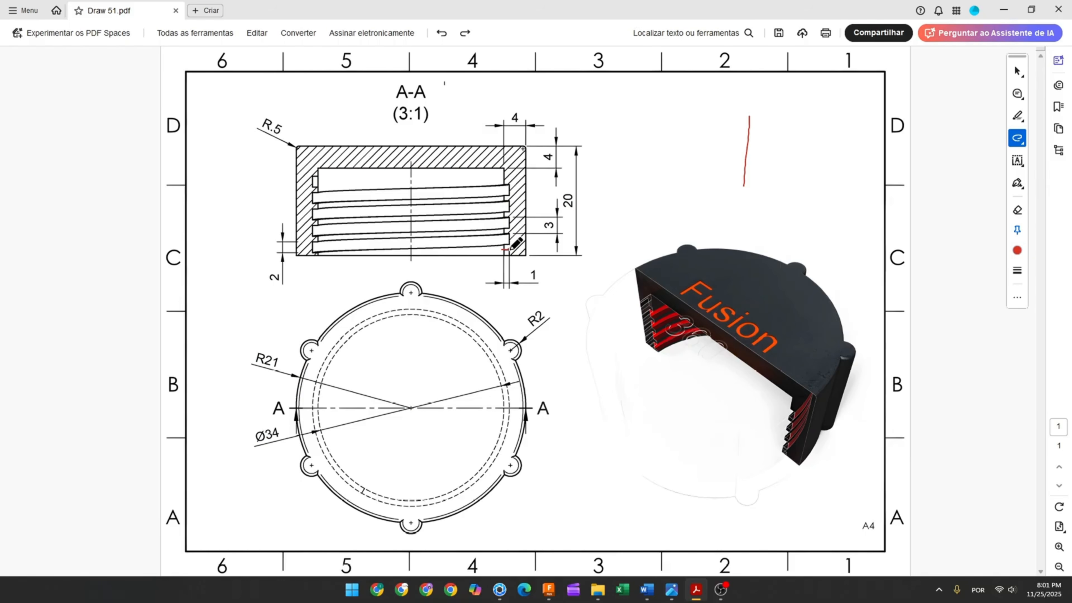
pyautogui.moveTo(508, 260); pyautogui.dragTo(508, 251)
pyautogui.moveTo(502, 268); pyautogui.dragTo(502, 273)
# Return to Fusion, set the square coil's section size to 2 mm with position On Center, and complete the thread cut
pyautogui.click(548, 593)
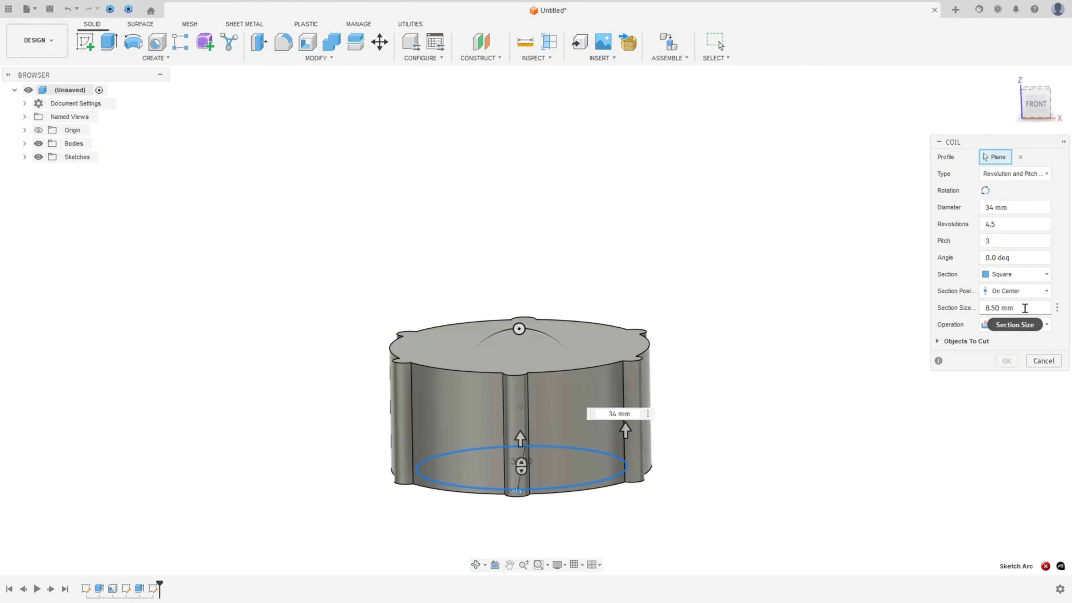
pyautogui.moveTo(1024, 308); pyautogui.dragTo(968, 307)
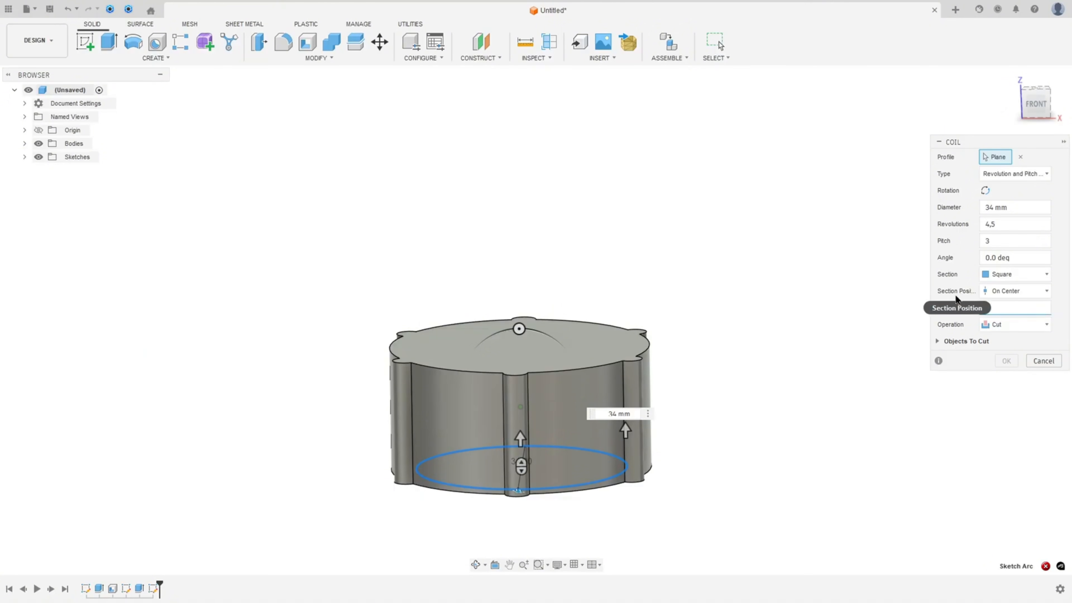
pyautogui.write('2')
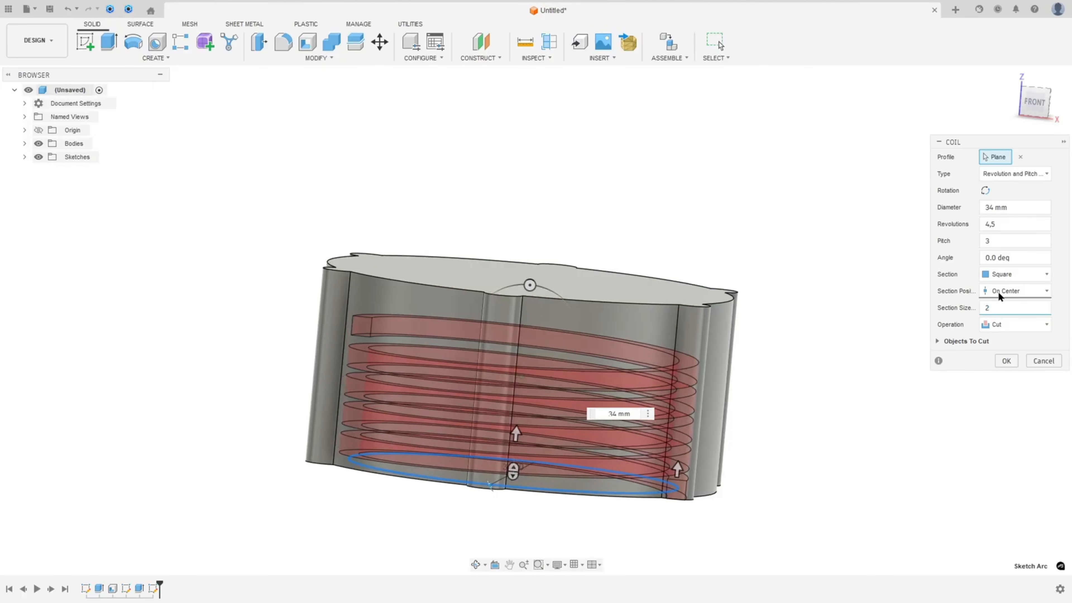
pyautogui.click(1015, 291)
pyautogui.click(995, 321)
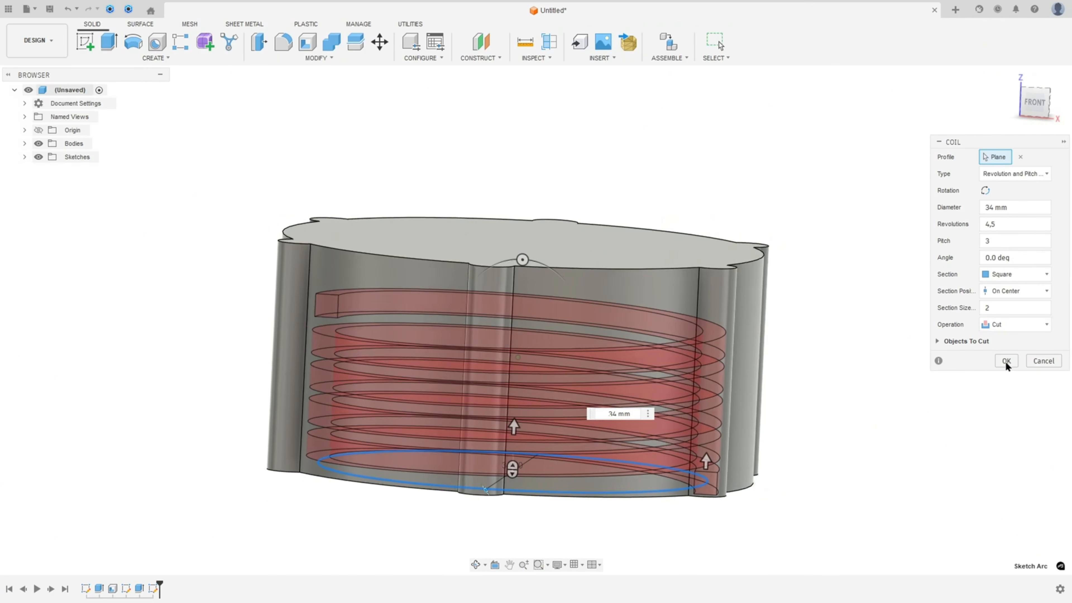
pyautogui.click(1004, 361)
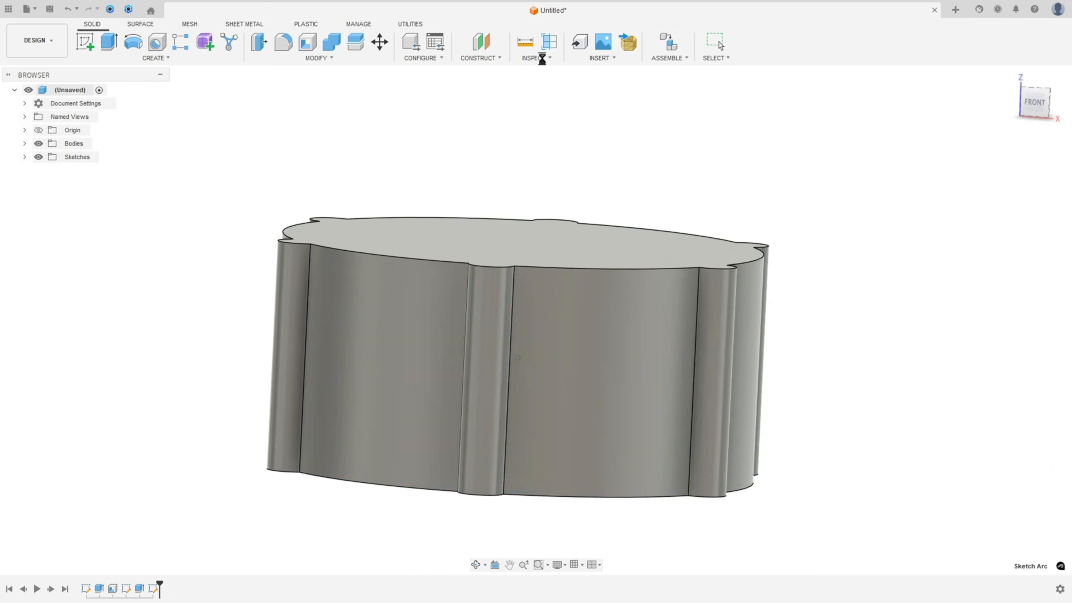
# Create a flipped section analysis through the cap on the XZ plane to inspect the internal thread, and hide the analysis
pyautogui.click(549, 41)
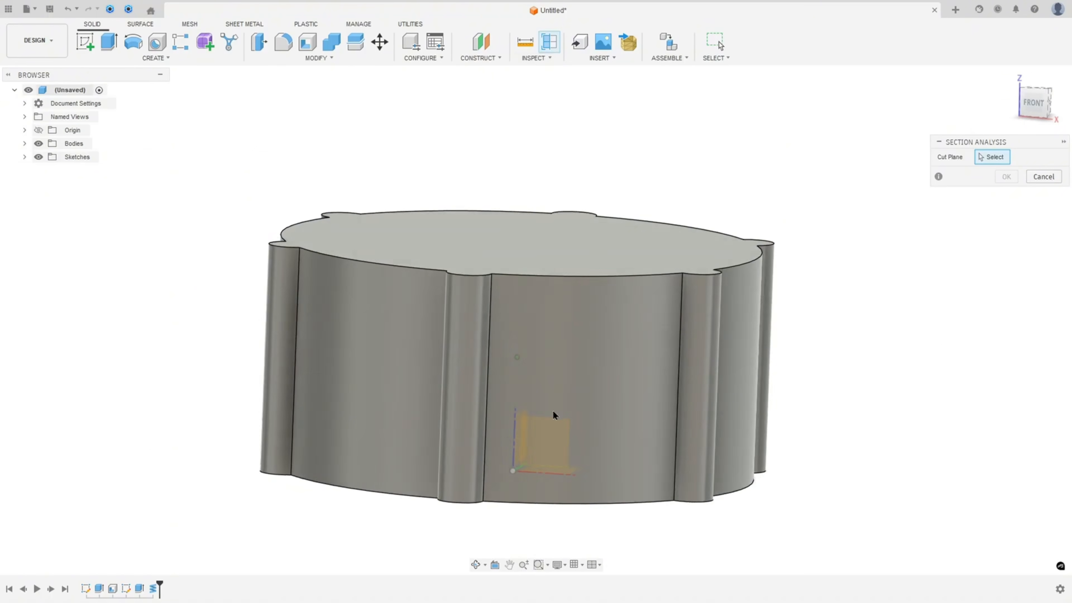
pyautogui.click(549, 439)
pyautogui.click(994, 224)
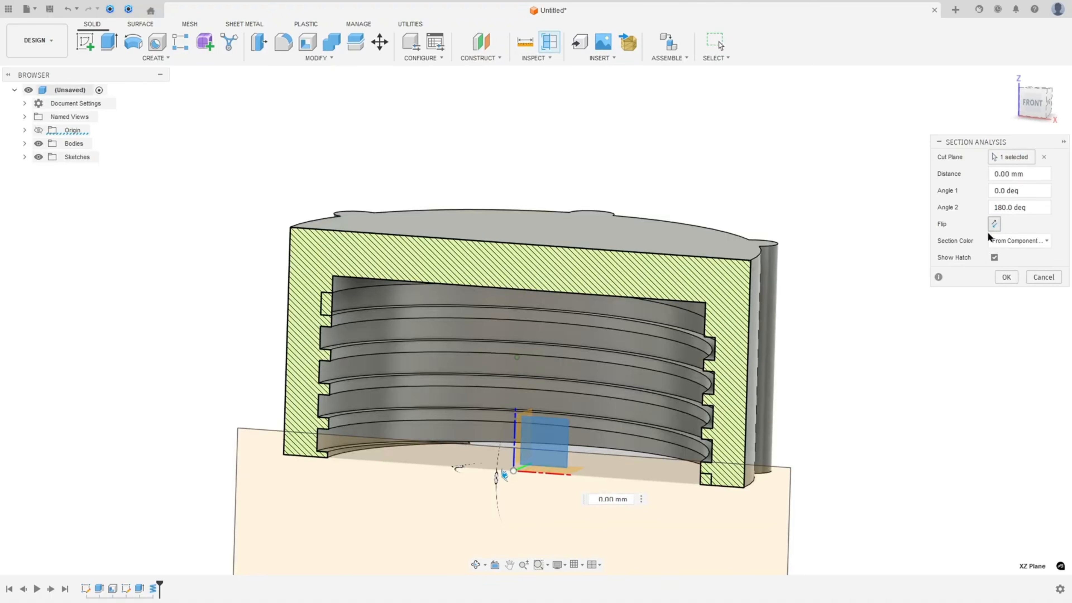
pyautogui.keyDown('shift'); pyautogui.moveTo(933, 253); pyautogui.dragTo(893, 269, button='middle'); pyautogui.keyUp('shift')
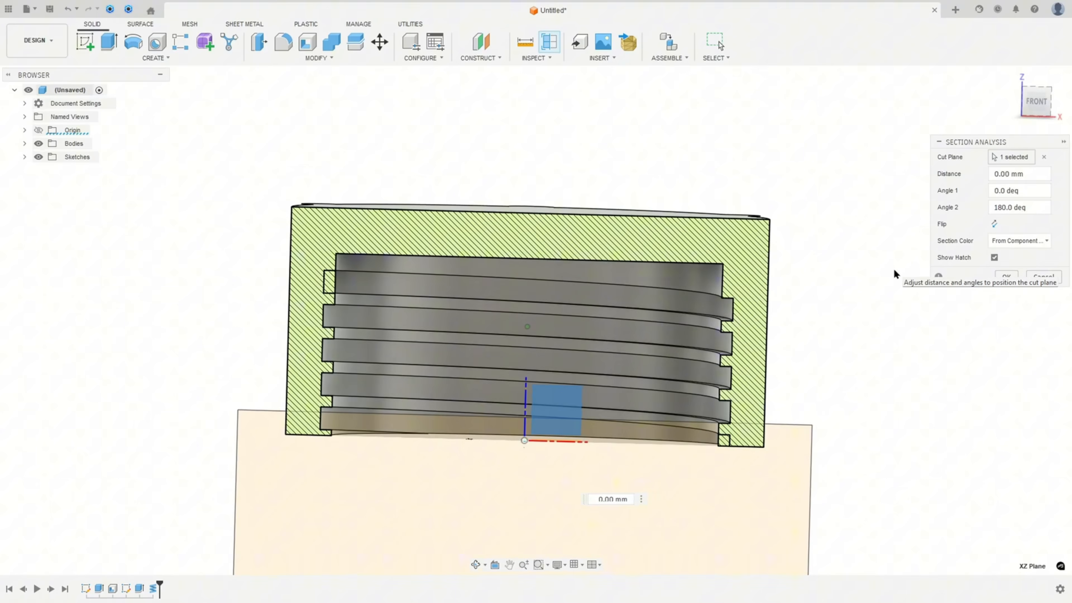
pyautogui.click(1007, 278)
pyautogui.click(37, 145)
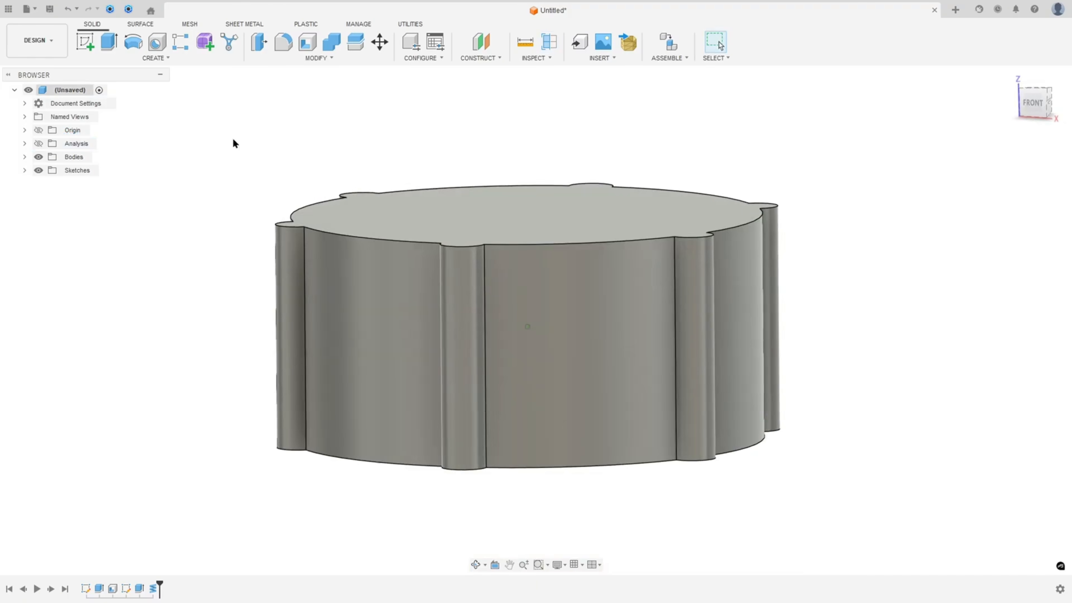
# Switch to the PDF drawing and circle the outer rim in the plan view and the R.5 fillet callout
pyautogui.keyDown('shift'); pyautogui.moveTo(481, 80); pyautogui.dragTo(484, 108, button='middle'); pyautogui.keyUp('shift')
pyautogui.press('F6')
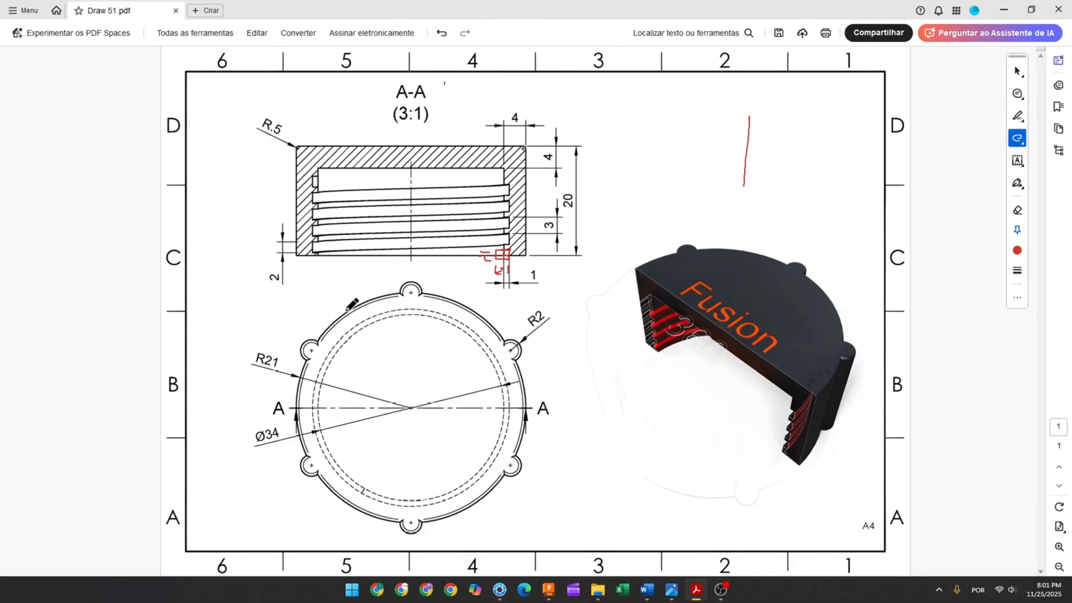
pyautogui.moveTo(347, 310); pyautogui.dragTo(350, 311)
pyautogui.moveTo(278, 119)
pyautogui.mouseDown()
pyautogui.moveTo(258, 136)
pyautogui.moveTo(280, 114)
pyautogui.mouseUp()
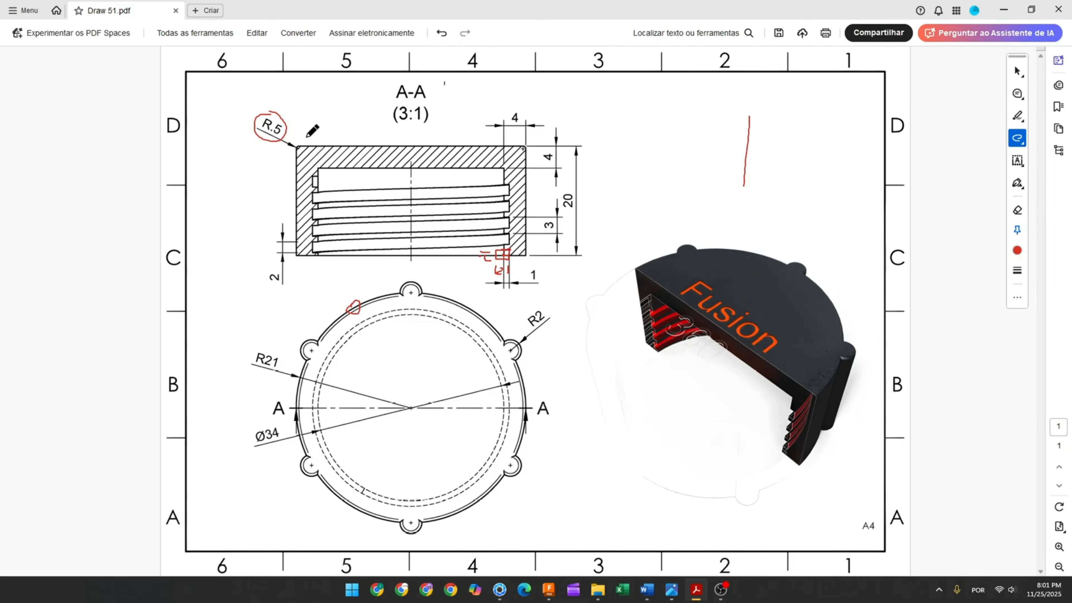
# Return to Fusion and fillet all the outer edges of the top face, including the six grip lobes, with a 0.5 mm radius
pyautogui.click(548, 589)
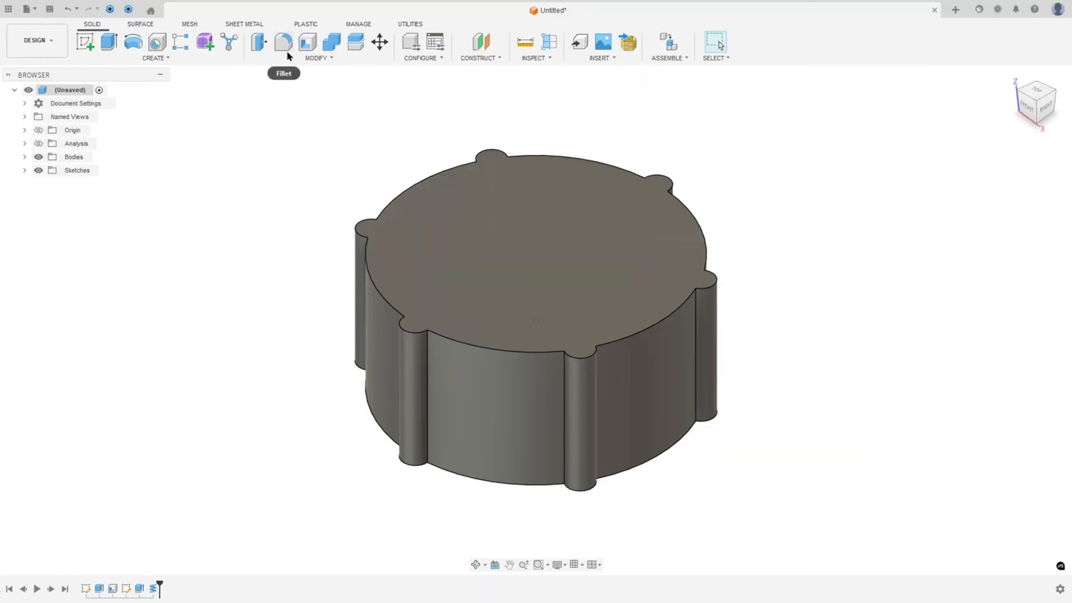
pyautogui.click(284, 43)
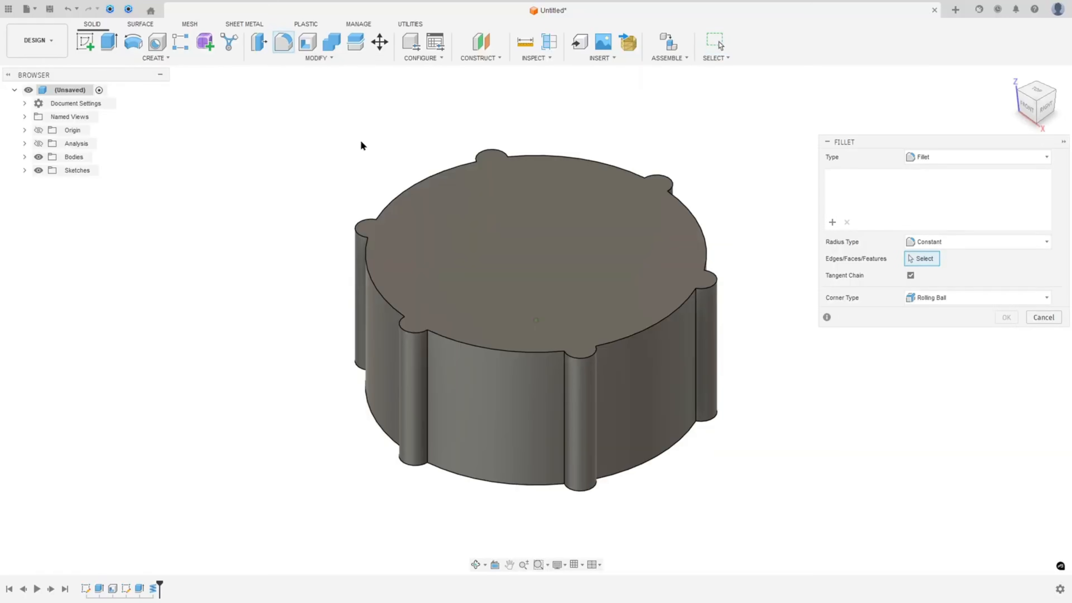
pyautogui.click(408, 189)
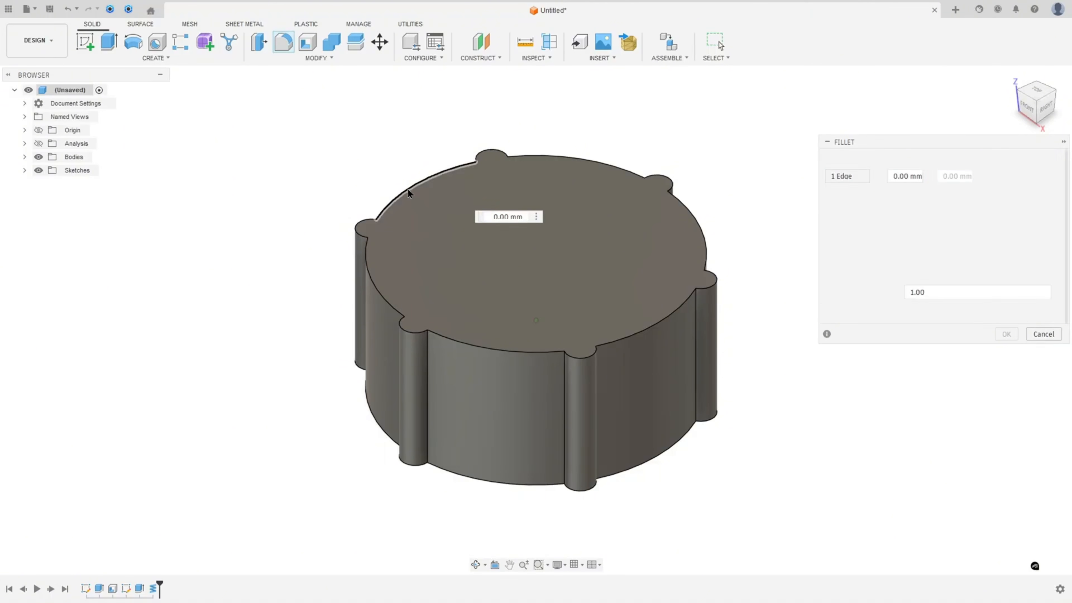
pyautogui.click(357, 229)
pyautogui.click(364, 258)
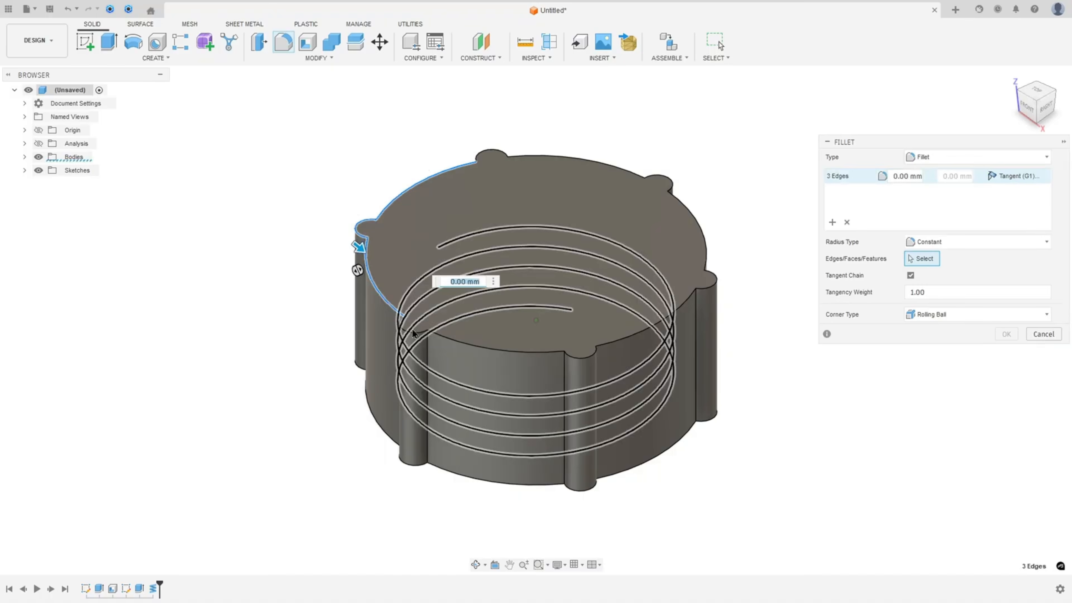
pyautogui.click(414, 333)
pyautogui.click(441, 337)
pyautogui.click(585, 359)
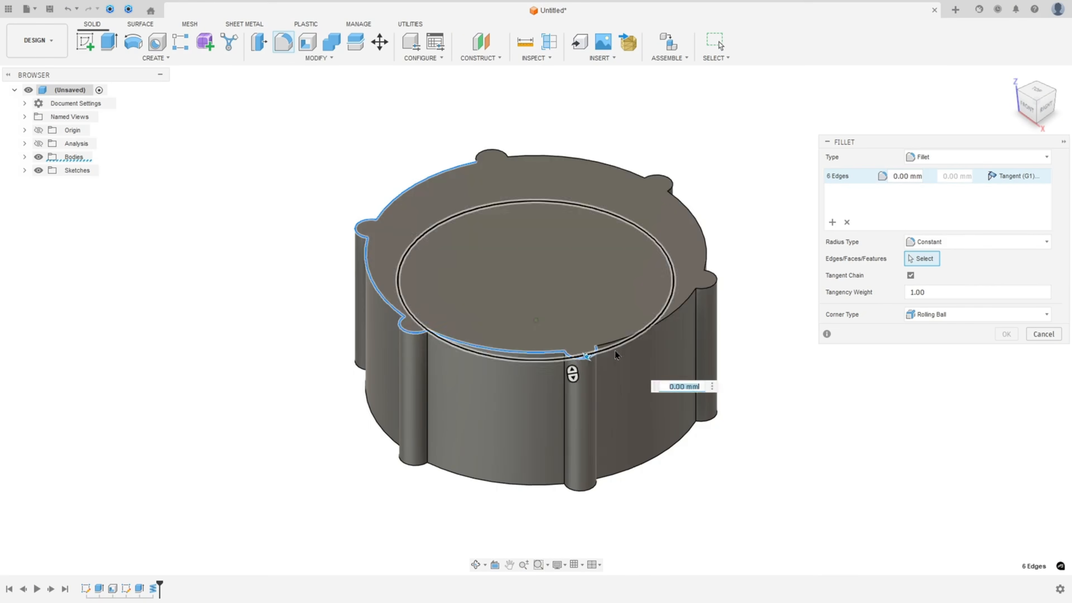
pyautogui.click(633, 338)
pyautogui.click(712, 278)
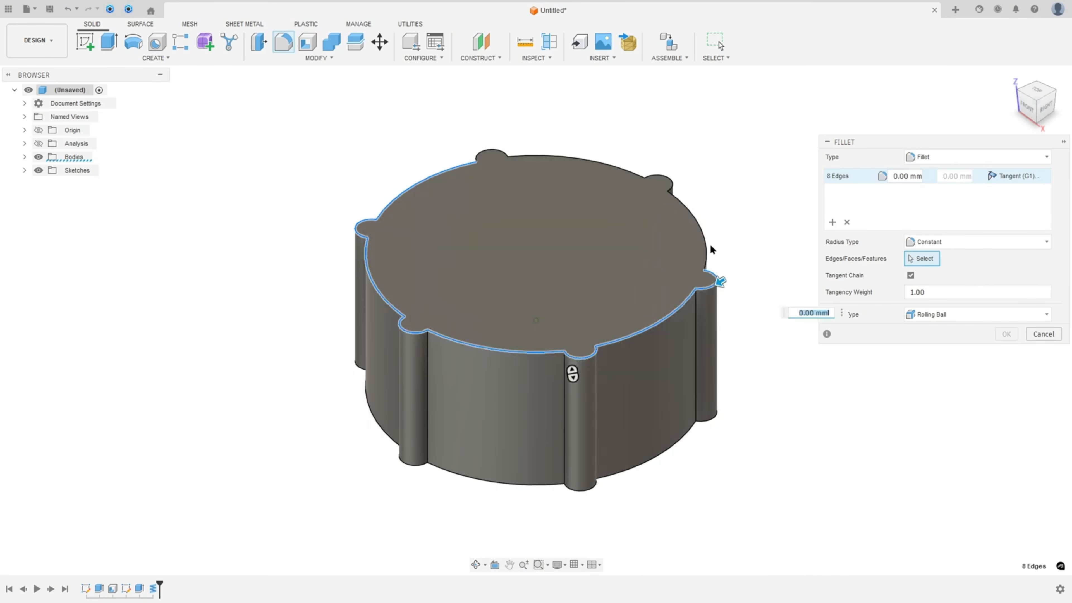
pyautogui.click(706, 247)
pyautogui.click(656, 178)
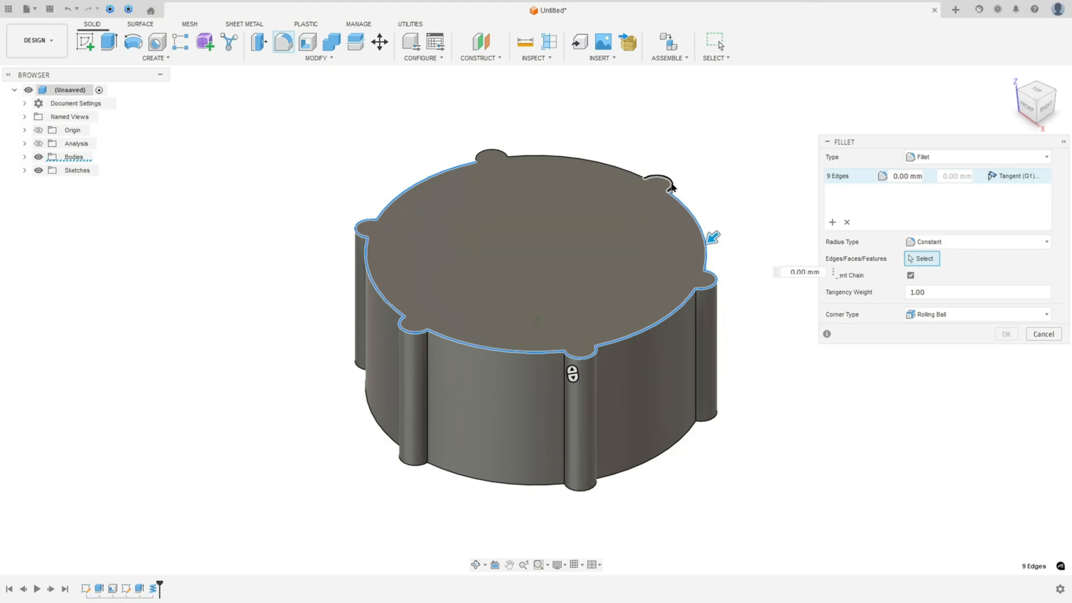
pyautogui.click(627, 171)
pyautogui.click(497, 153)
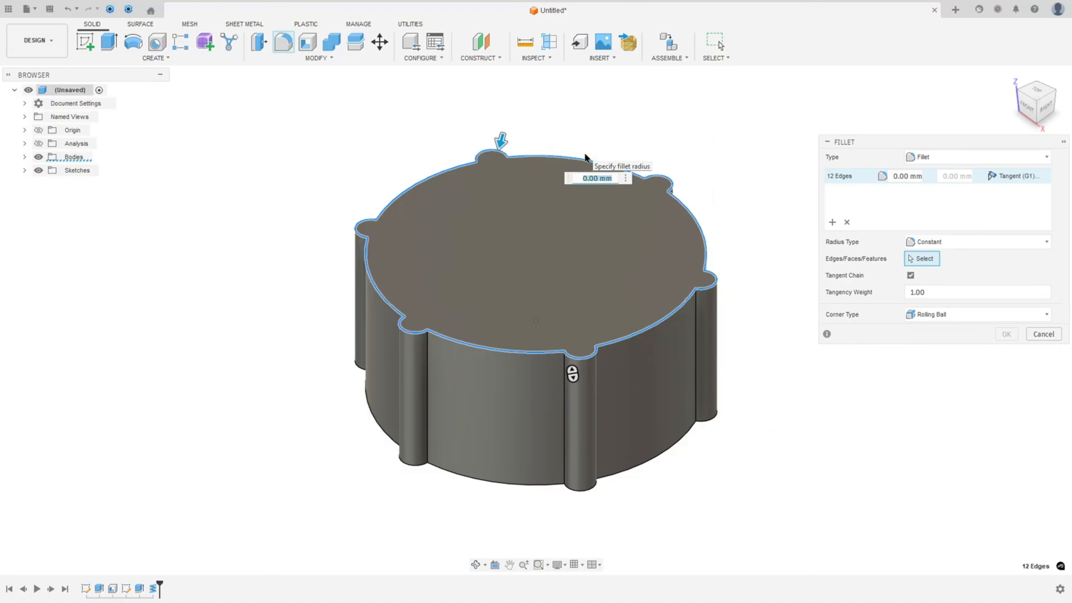
pyautogui.write('0.5')
pyautogui.press('Return')
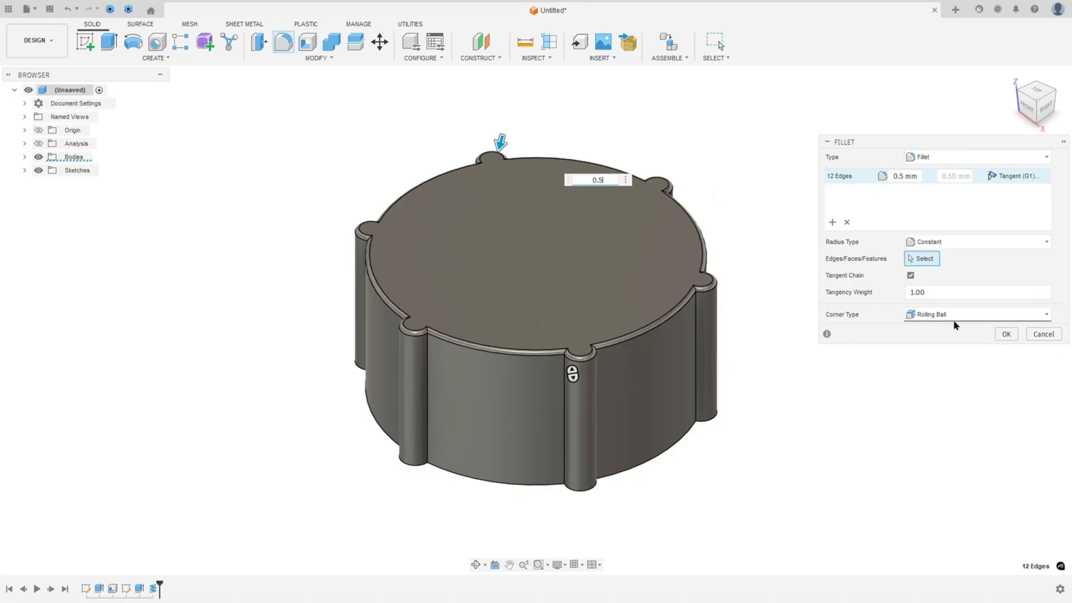
pyautogui.click(1004, 335)
# Inspect the filleted cap from above and below, and mark the lettering on the cap's rendering in the PDF drawing
pyautogui.scroll(5, 771, 165)
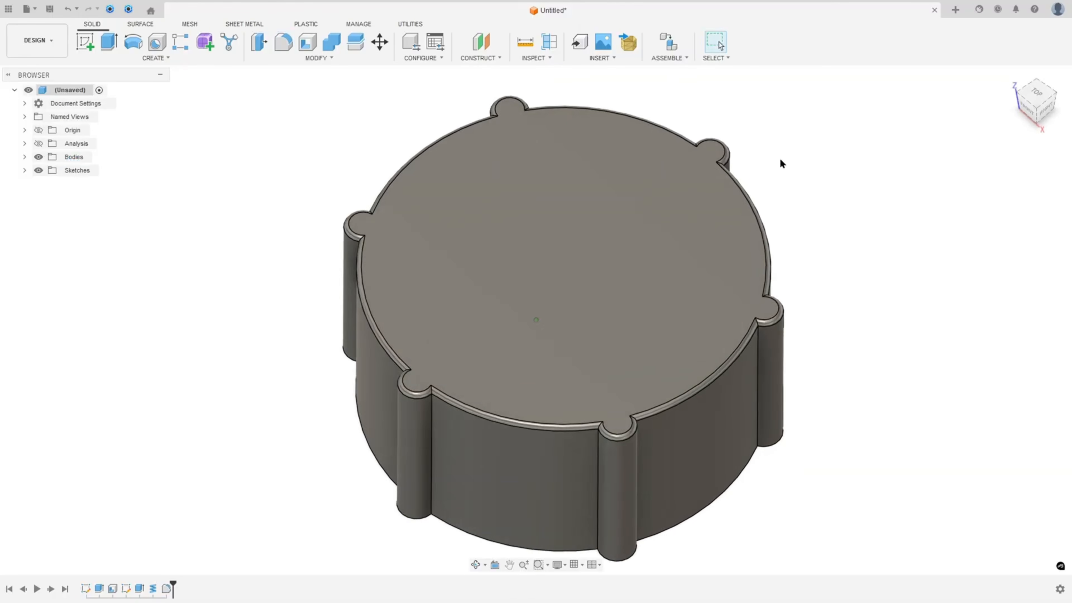
pyautogui.scroll(-5, 782, 159)
pyautogui.keyDown('shift'); pyautogui.scroll(-10, 781, 159); pyautogui.keyUp('shift')
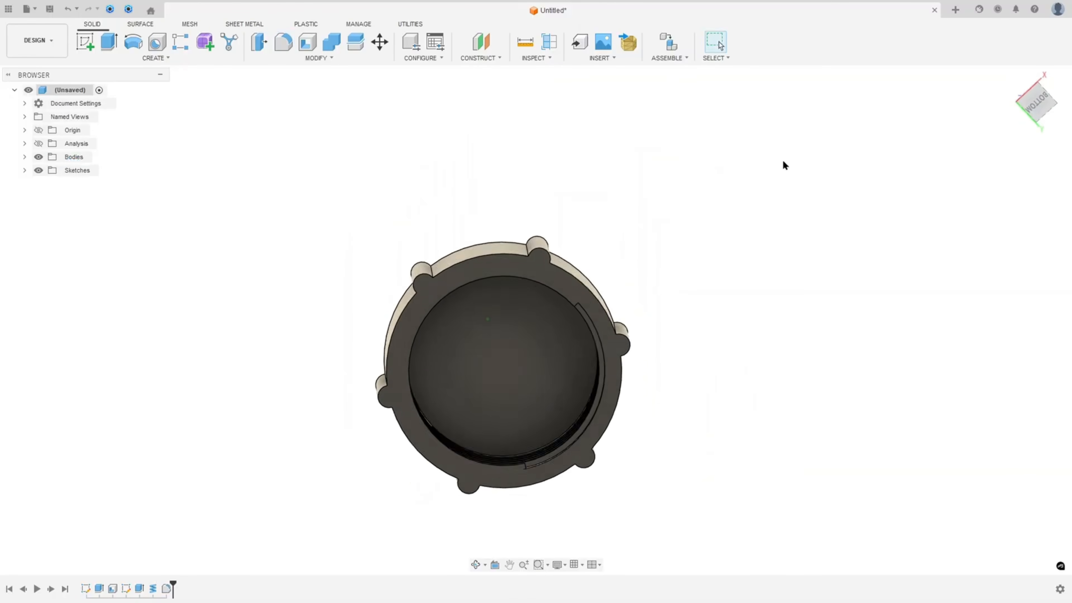
pyautogui.keyDown('shift'); pyautogui.scroll(10, 782, 162); pyautogui.keyUp('shift')
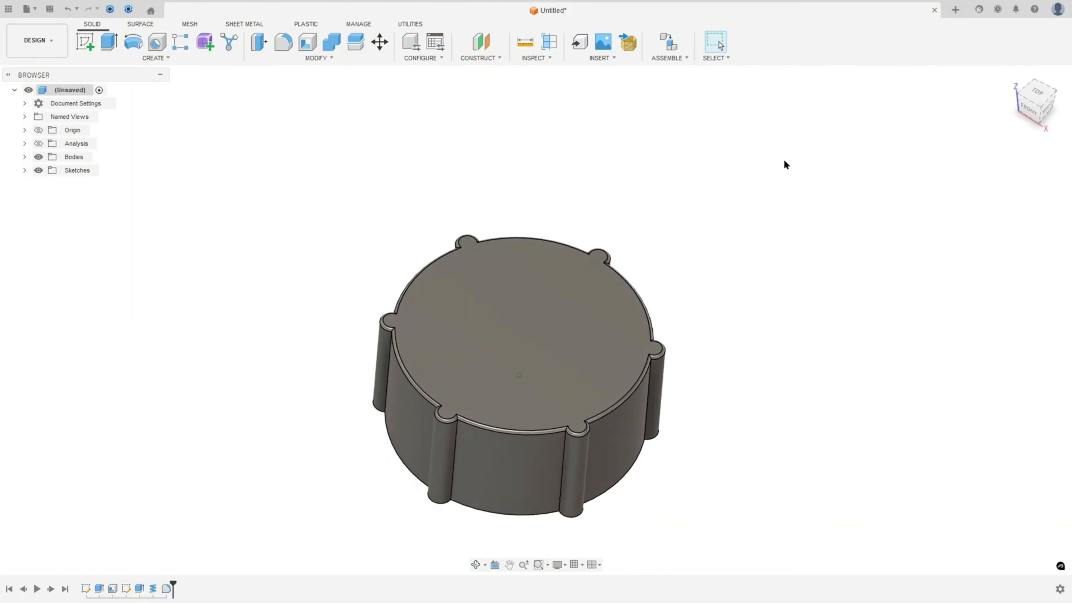
pyautogui.keyDown('shift'); pyautogui.moveTo(783, 161); pyautogui.dragTo(792, 163, button='middle'); pyautogui.keyUp('shift')
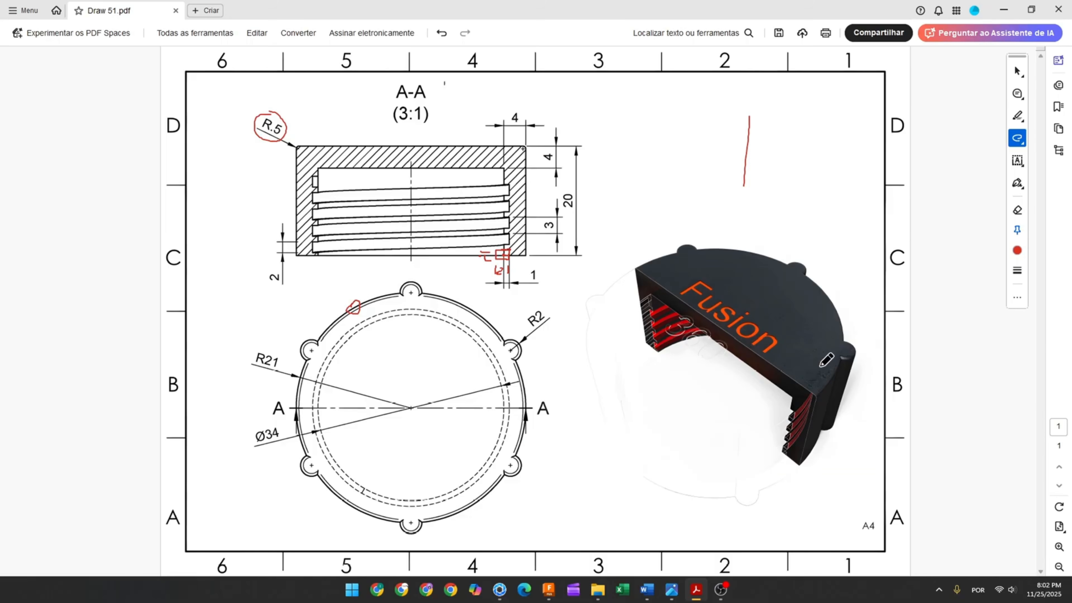
pyautogui.moveTo(662, 276)
pyautogui.mouseDown()
pyautogui.moveTo(677, 357)
pyautogui.moveTo(732, 276)
pyautogui.moveTo(675, 312)
pyautogui.mouseUp()
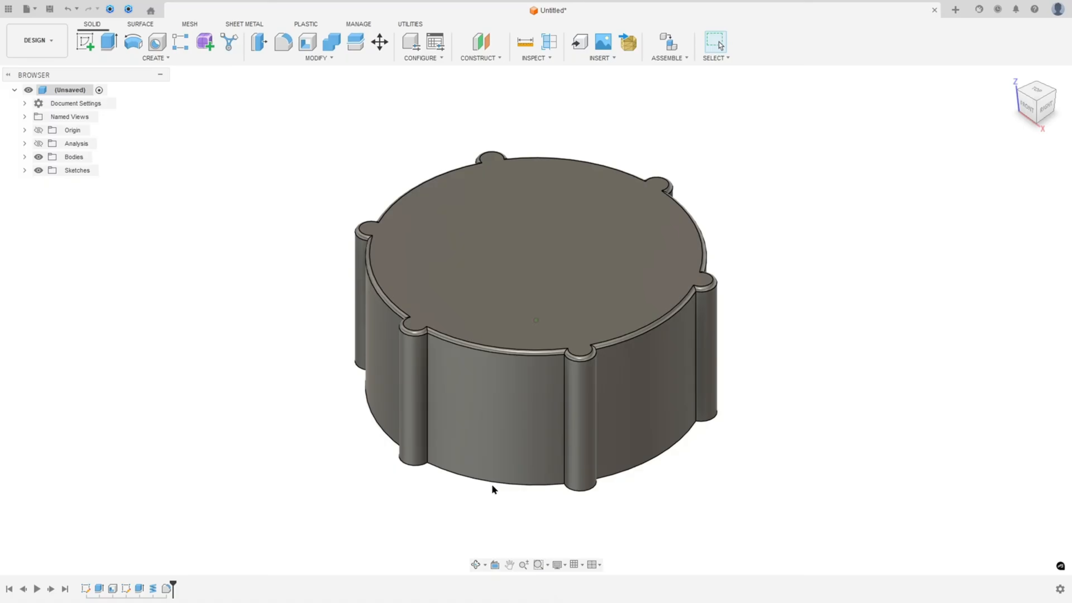
# Start a sketch on the cap's top face and draw a rectangular text frame across the middle of the face
pyautogui.click(151, 59)
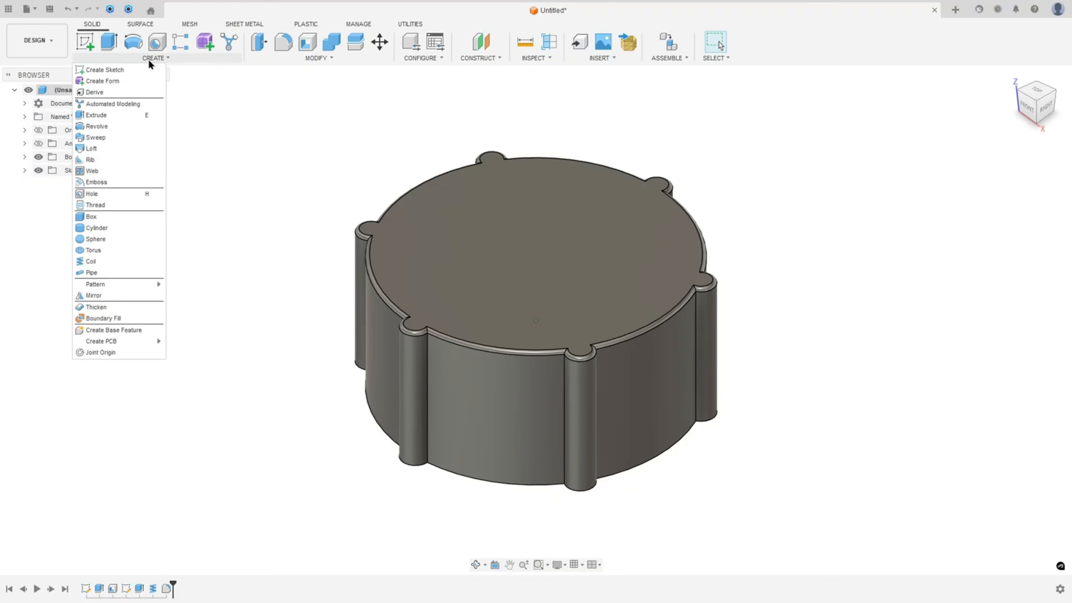
pyautogui.click(90, 42)
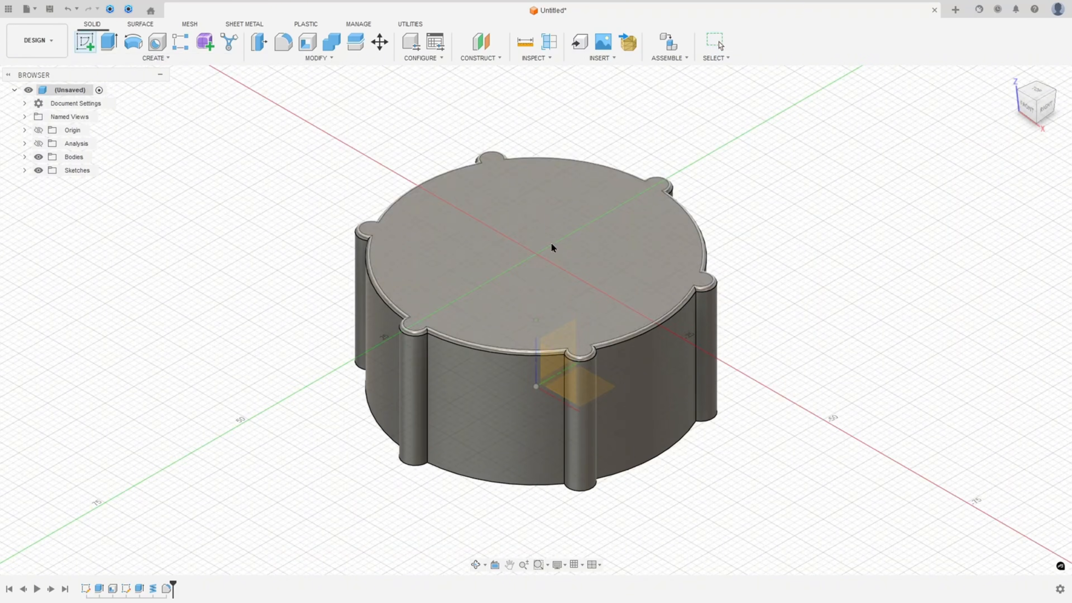
pyautogui.click(551, 245)
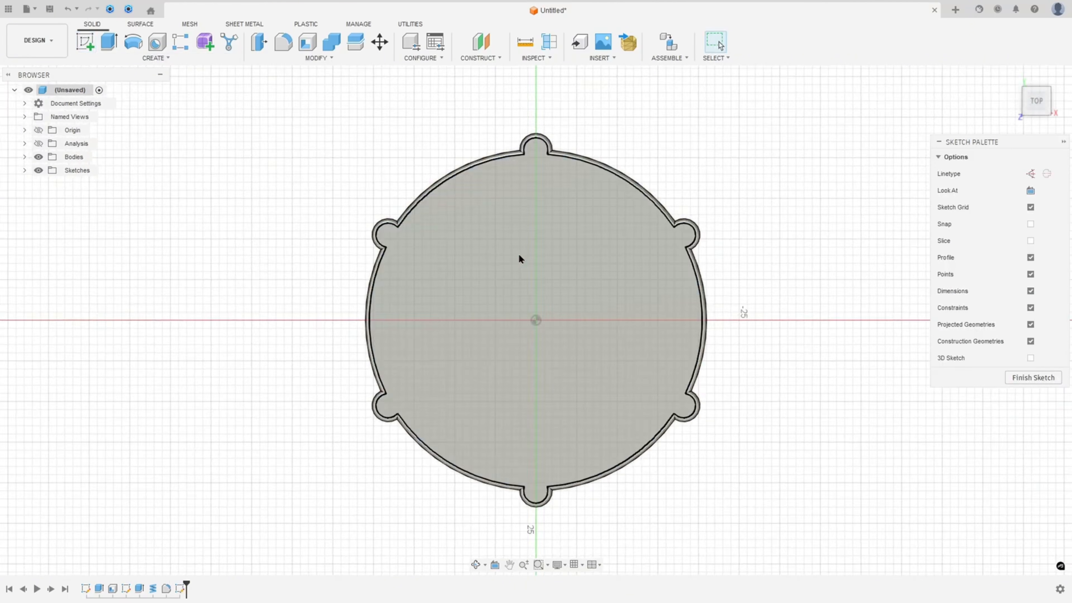
pyautogui.click(136, 60)
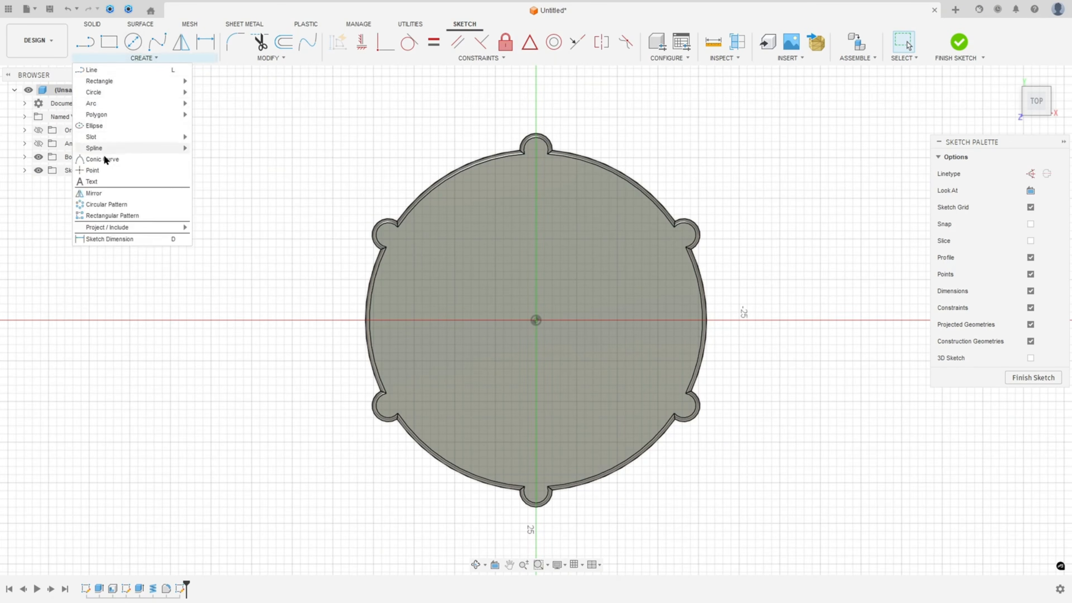
pyautogui.click(91, 181)
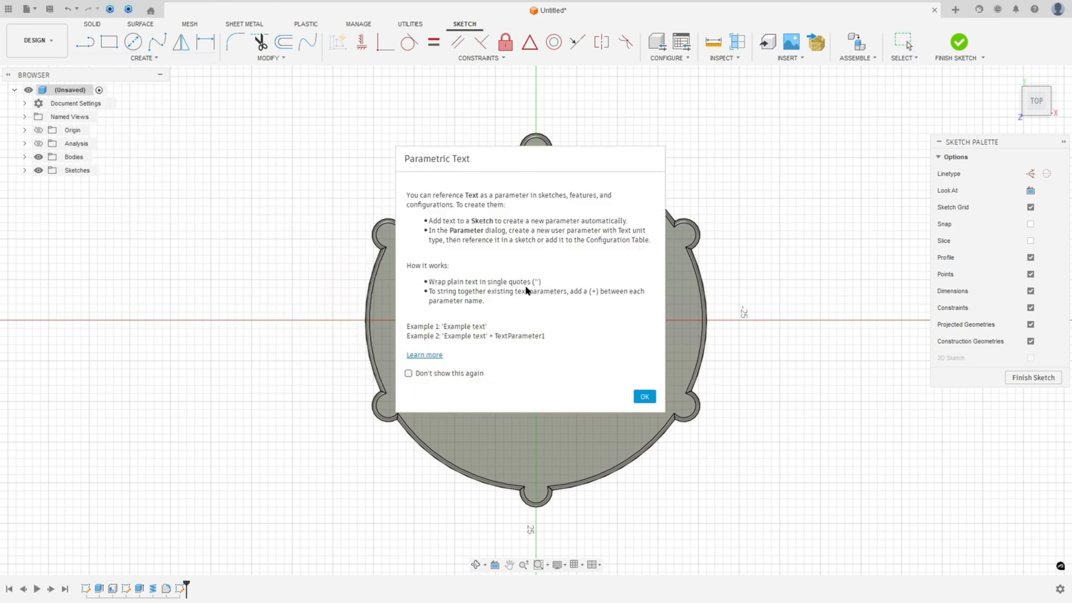
pyautogui.click(645, 397)
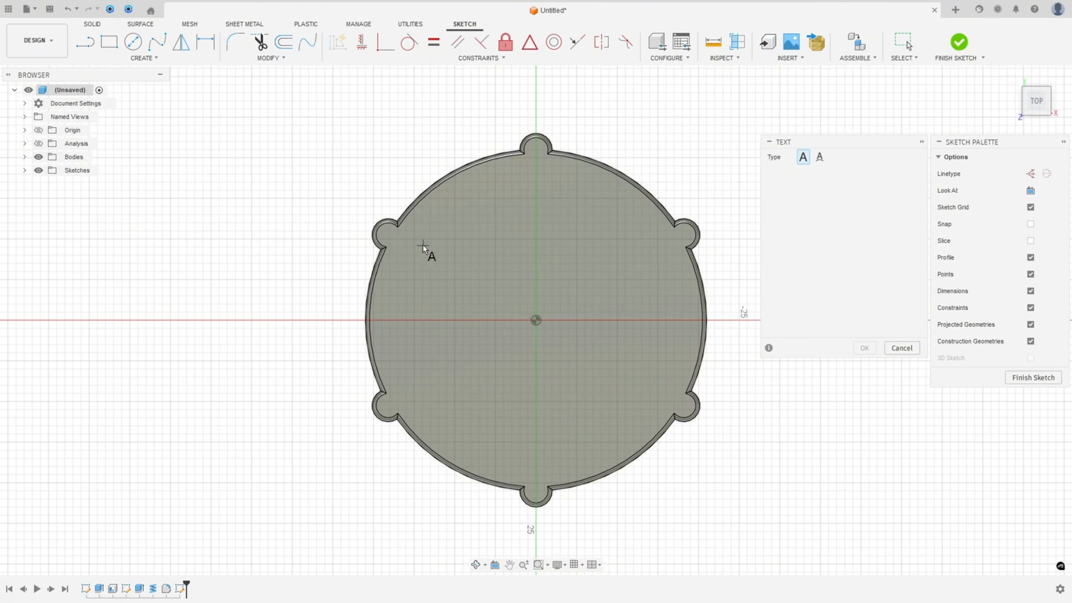
pyautogui.click(412, 225)
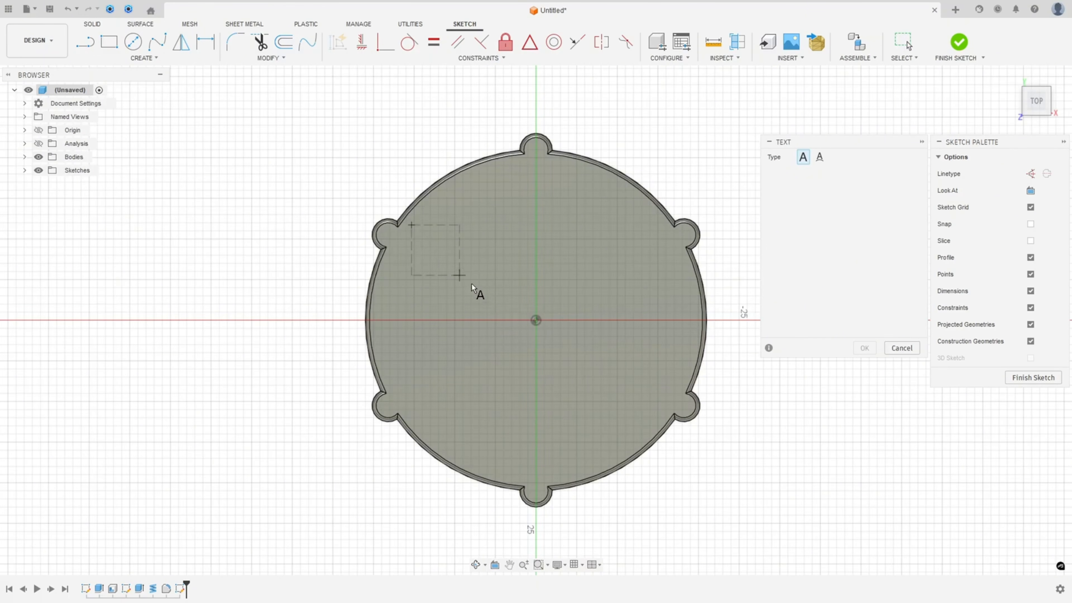
pyautogui.click(660, 413)
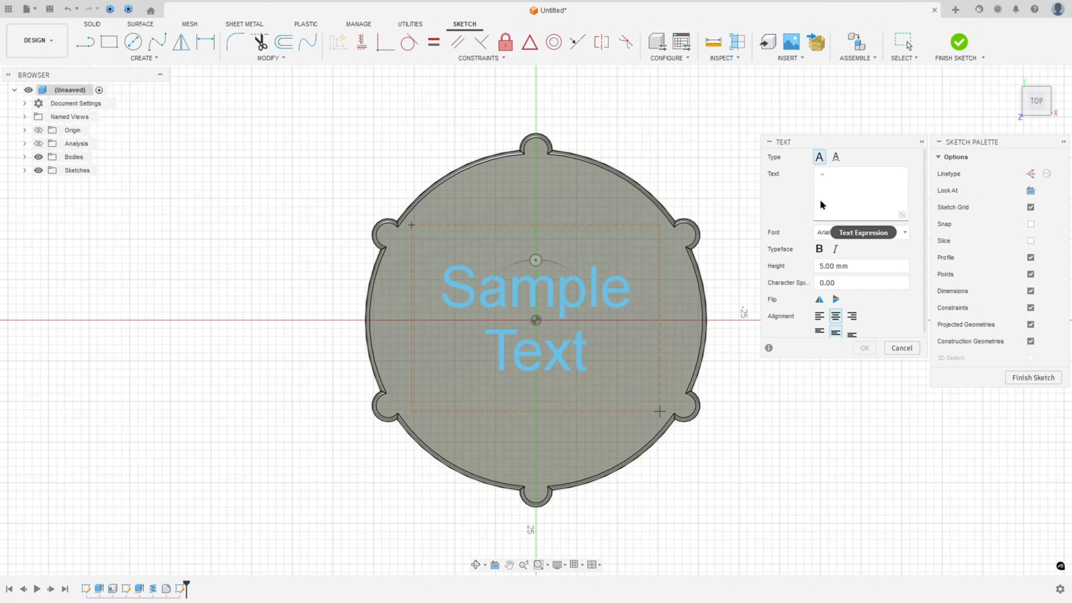
# Enter "Fusion 360" as the frame's text, wrapped onto two lines, and finish the sketch
pyautogui.write('Fusion')
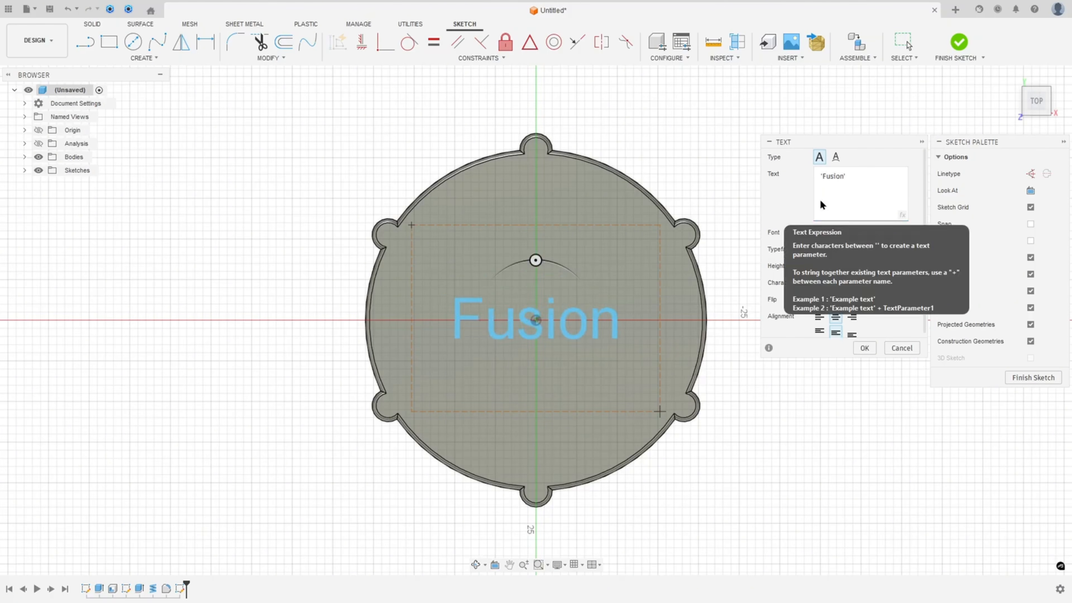
pyautogui.write('36')
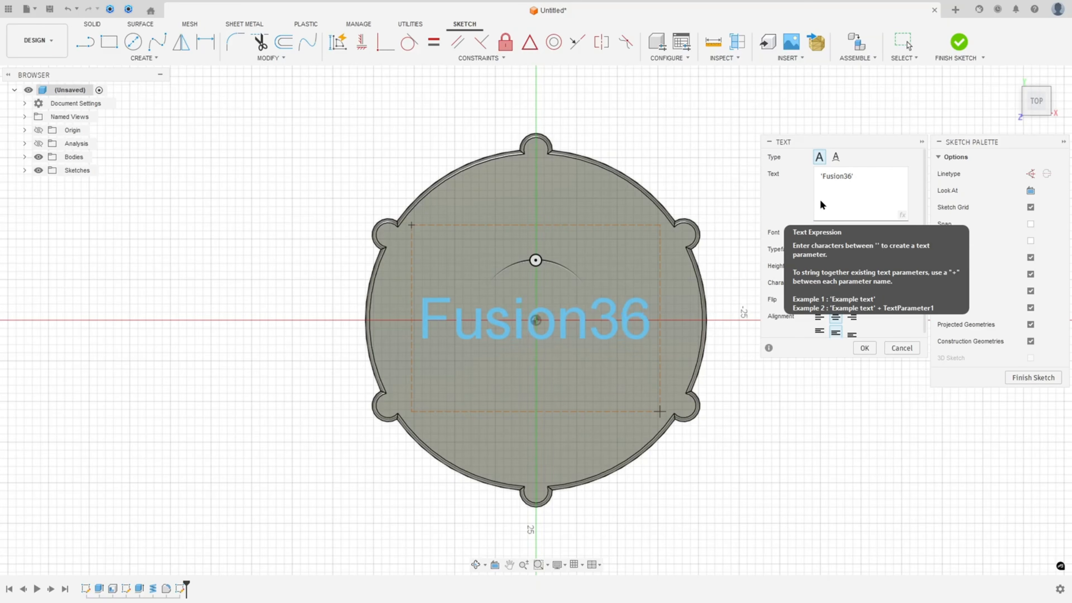
pyautogui.write('0')
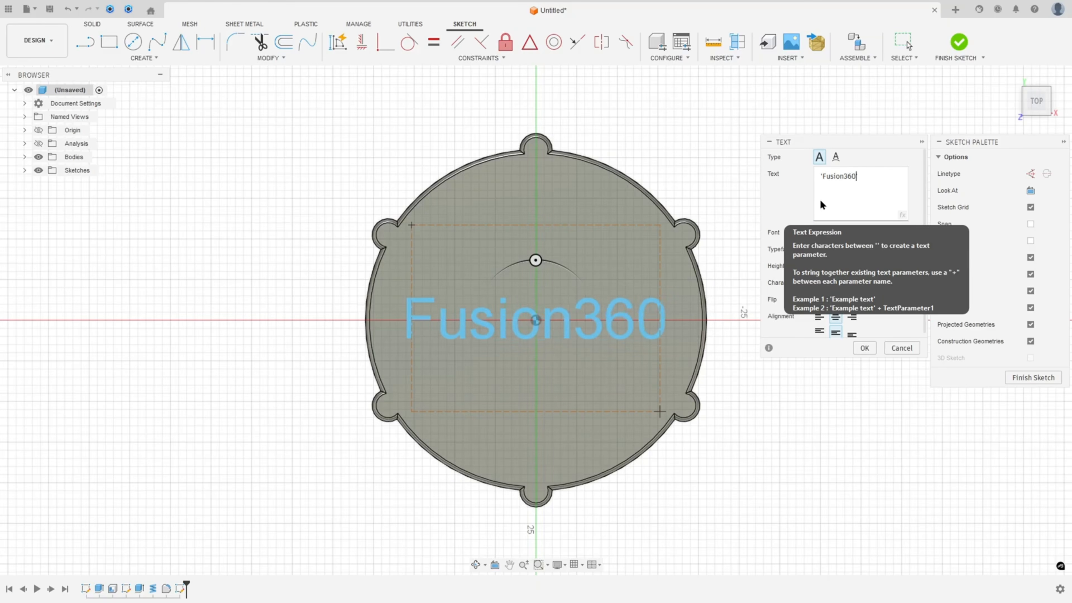
pyautogui.click(843, 176)
pyautogui.press('BackSpace')
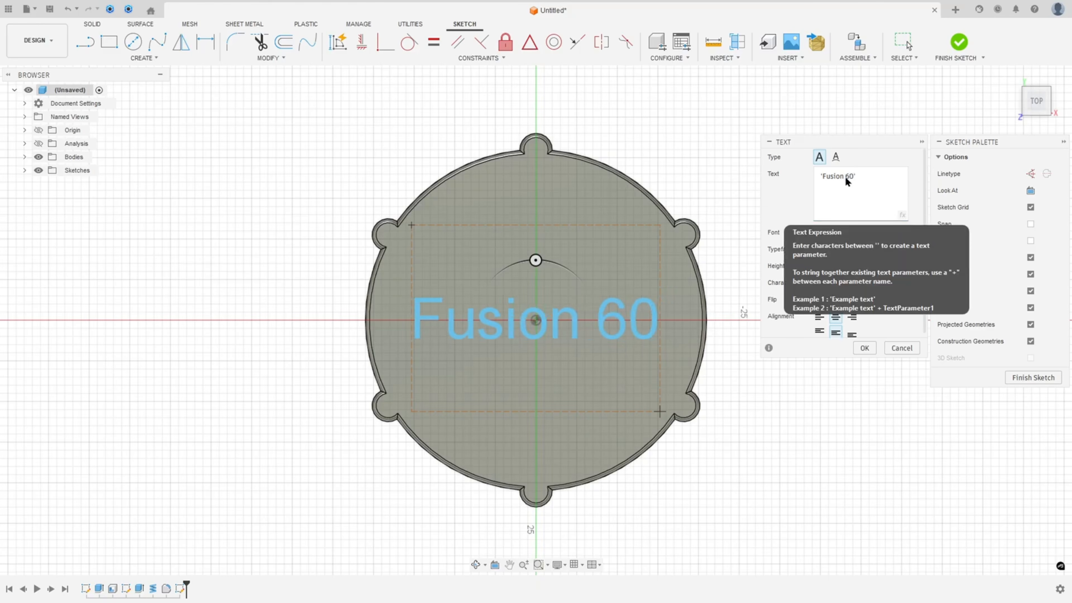
pyautogui.write('3')
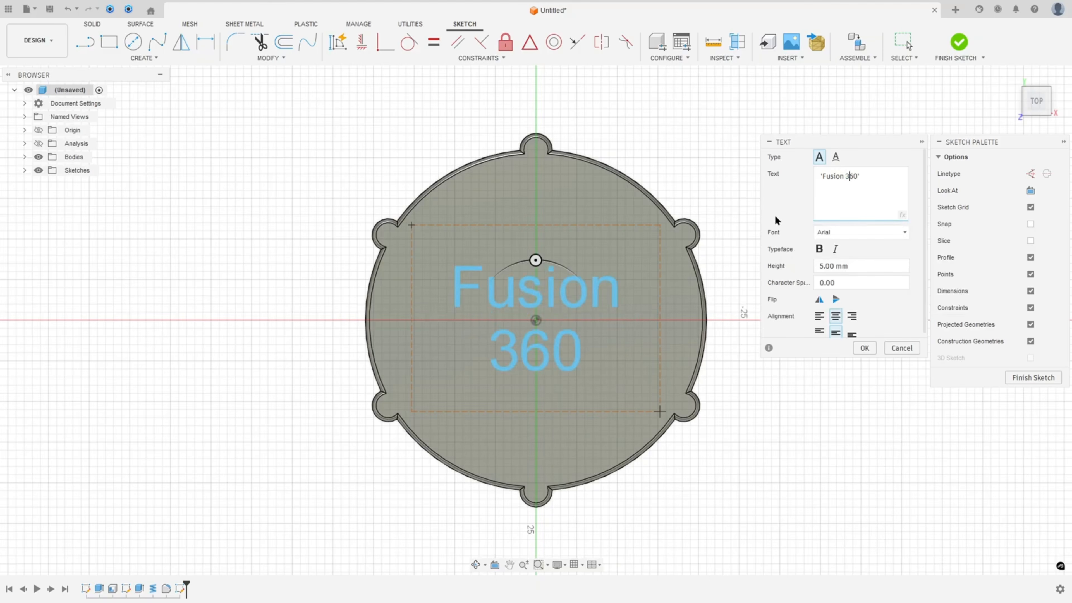
pyautogui.click(864, 348)
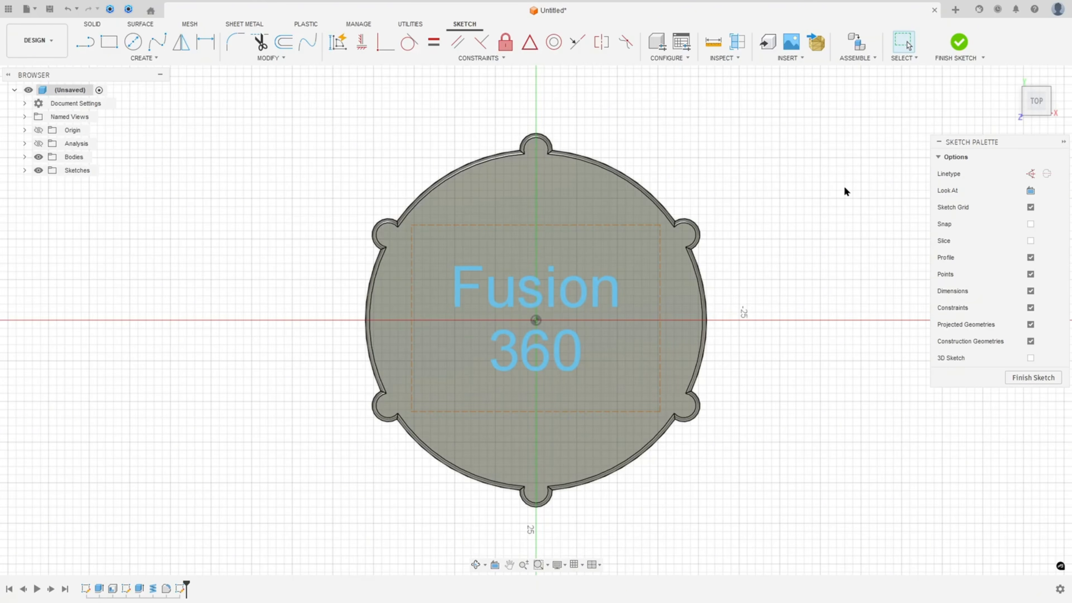
pyautogui.scroll(2, 841, 186)
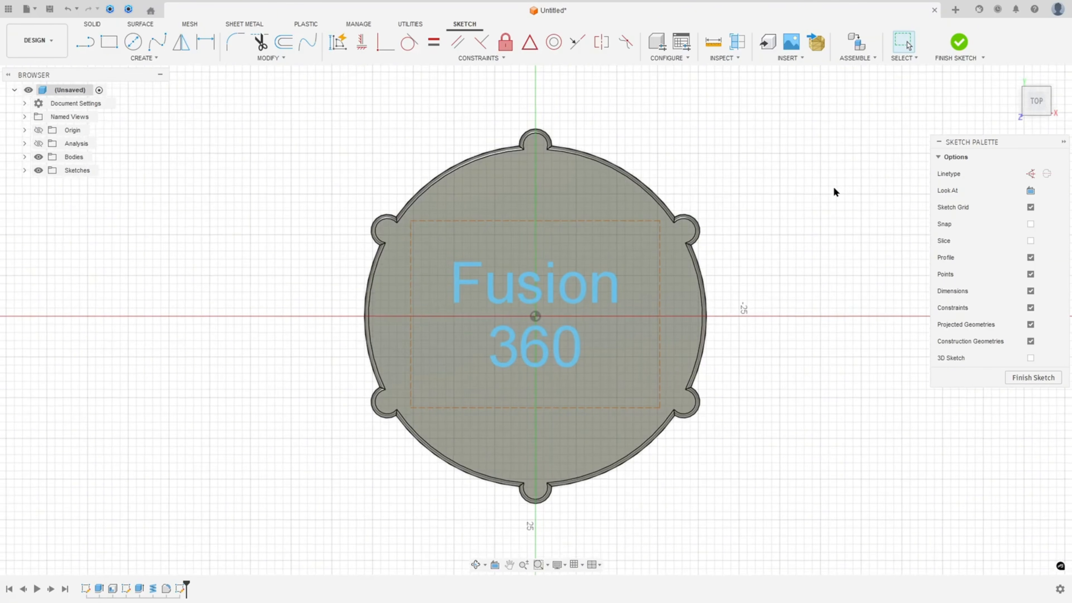
pyautogui.click(958, 45)
# Deboss the "Fusion 360" sketch text into the cap's top face with the Emboss command at a depth of 0.5 mm
pyautogui.moveTo(821, 226)
pyautogui.keyDown('shift'); pyautogui.mouseDown(button='middle')
pyautogui.moveTo(828, 220)
pyautogui.moveTo(785, 197)
pyautogui.mouseUp(button='middle'); pyautogui.keyUp('shift')
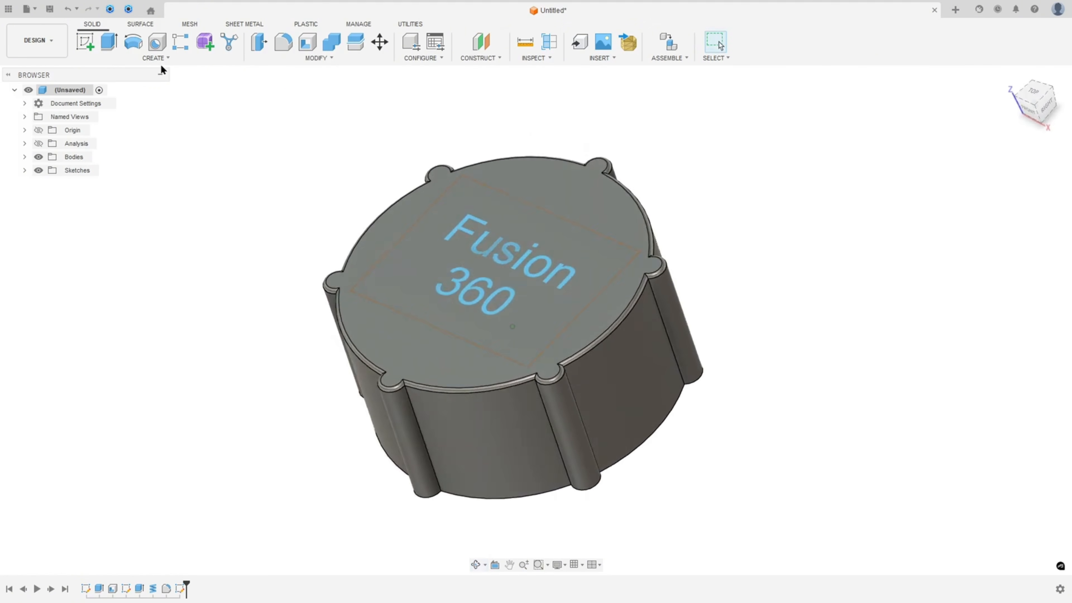
pyautogui.click(156, 57)
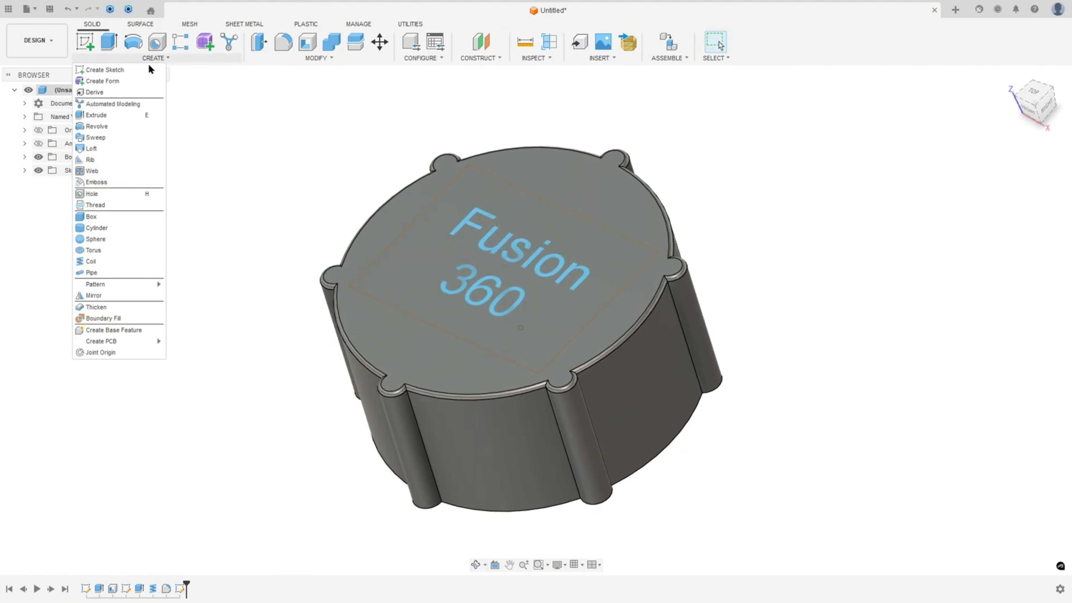
pyautogui.click(96, 183)
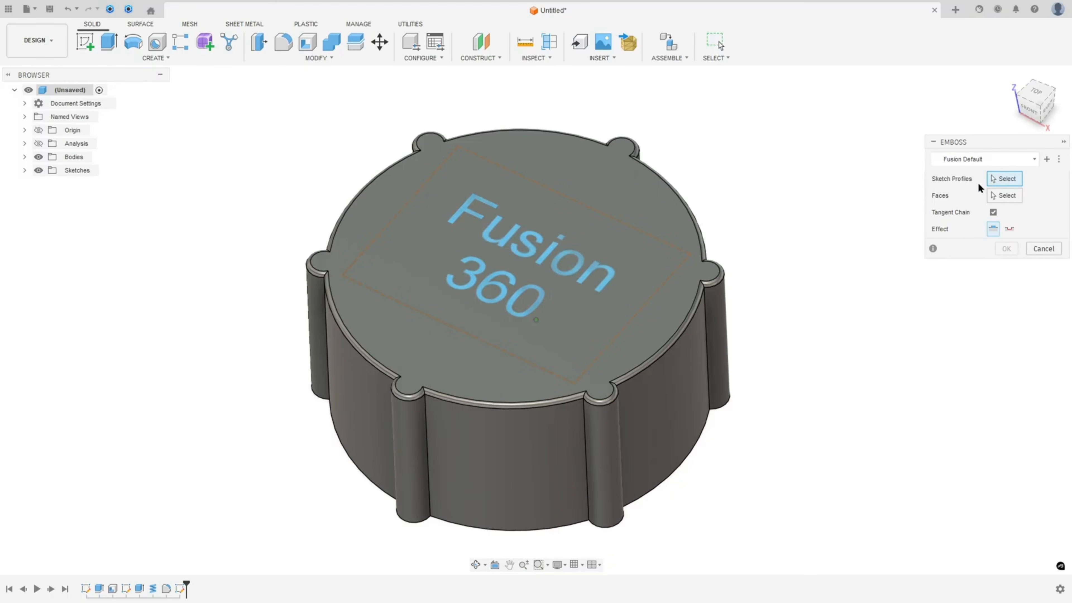
pyautogui.click(466, 212)
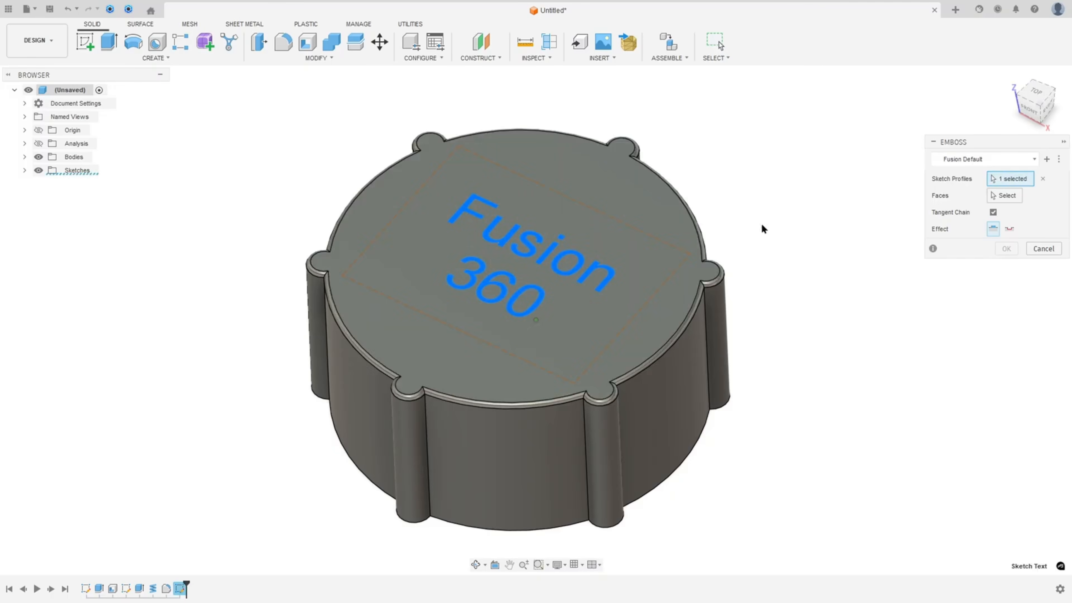
pyautogui.click(1007, 195)
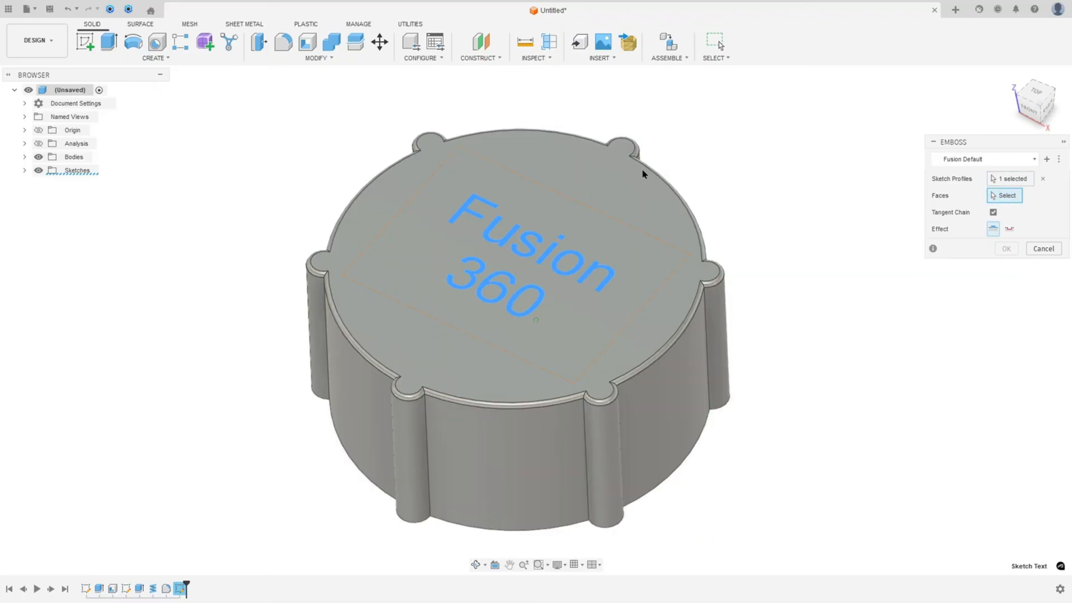
pyautogui.click(590, 176)
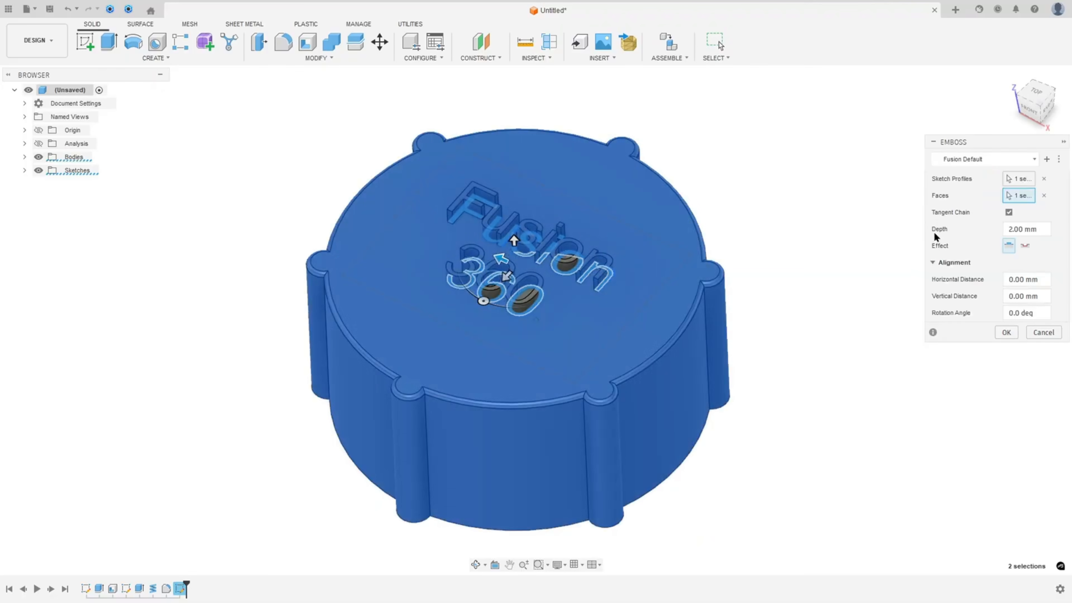
pyautogui.moveTo(1040, 229); pyautogui.dragTo(1006, 228)
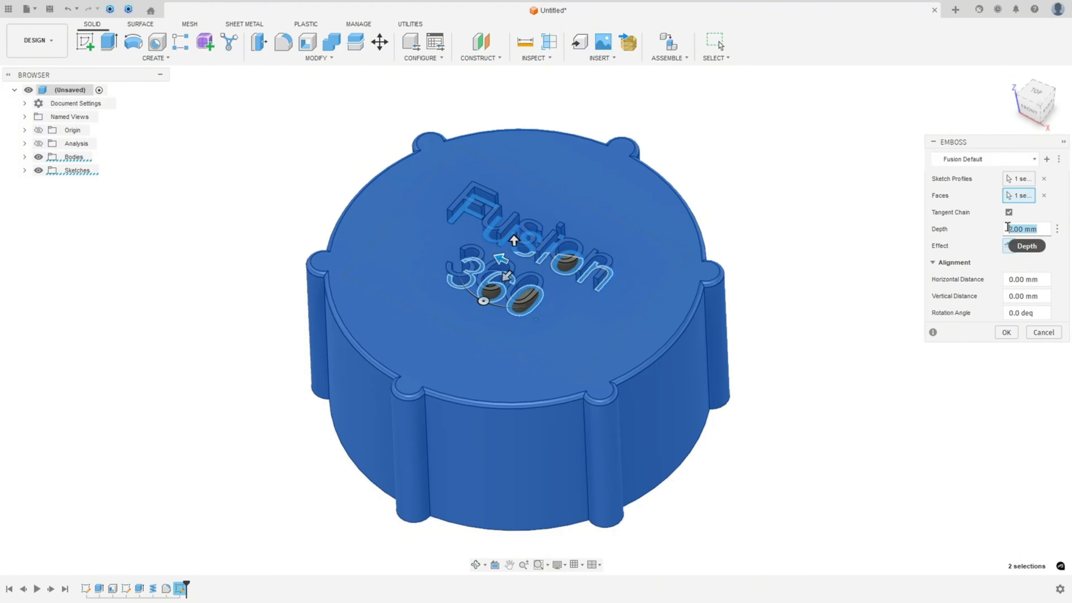
pyautogui.write('0,5')
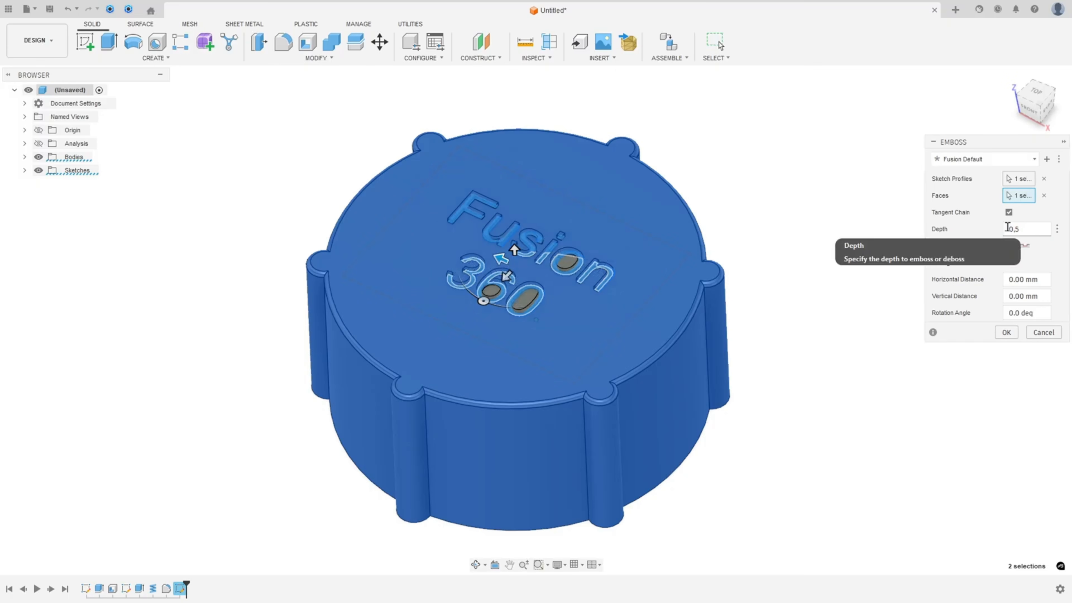
pyautogui.click(1024, 247)
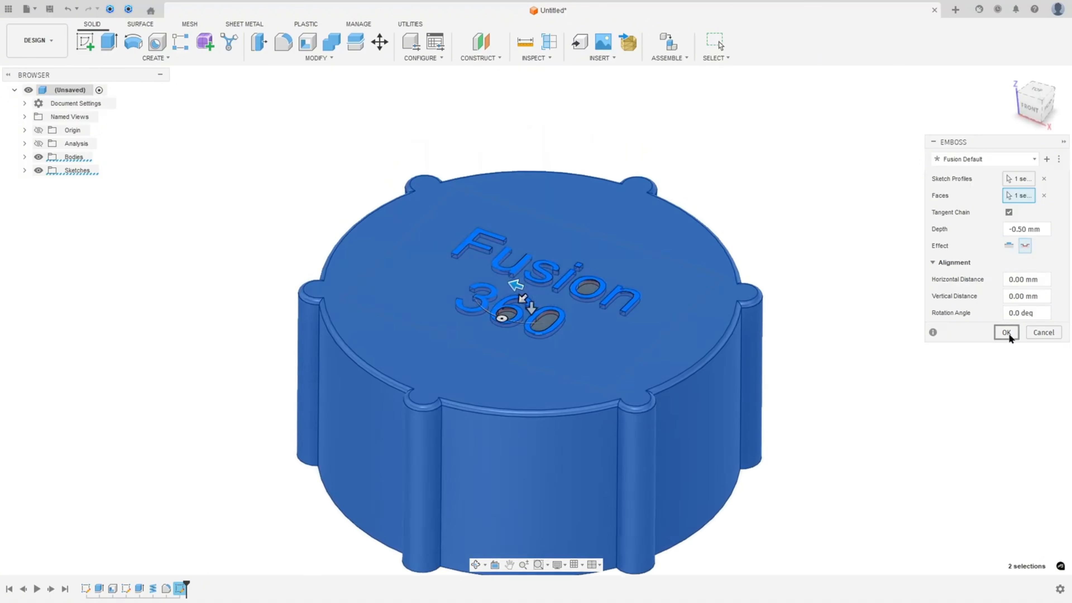
pyautogui.click(1007, 332)
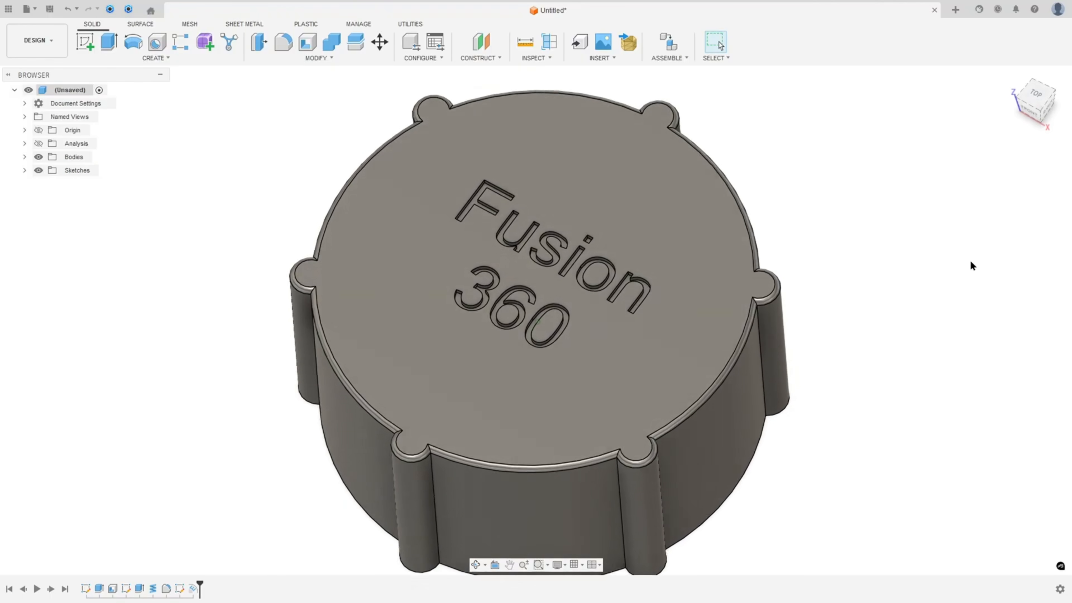
# Edit the text deboss to a depth of 0.2 mm and show the section analysis of the cap
pyautogui.doubleClick(192, 589)
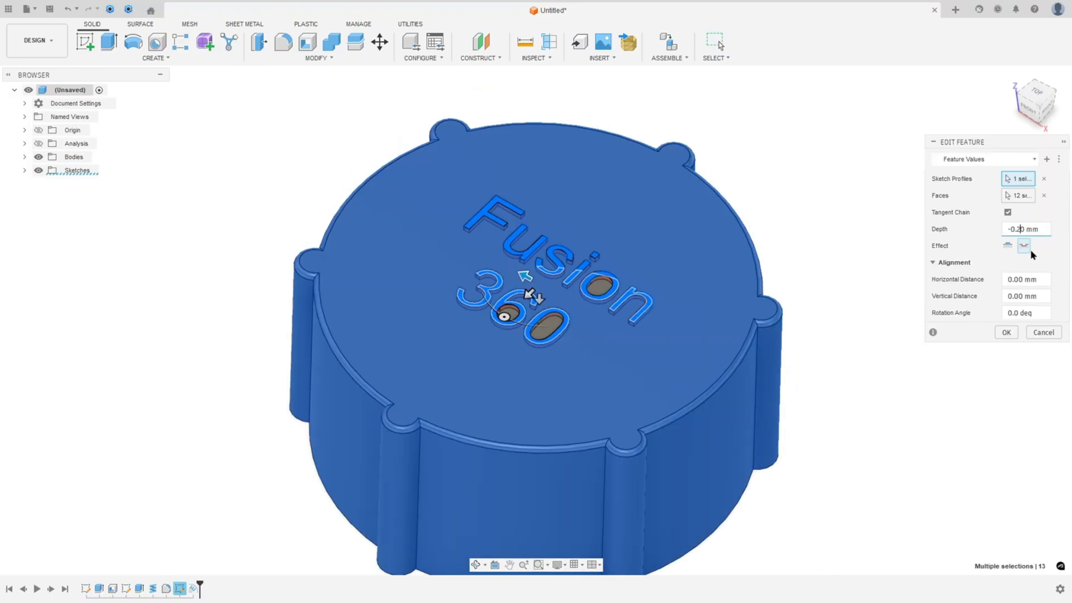
pyautogui.click(1007, 332)
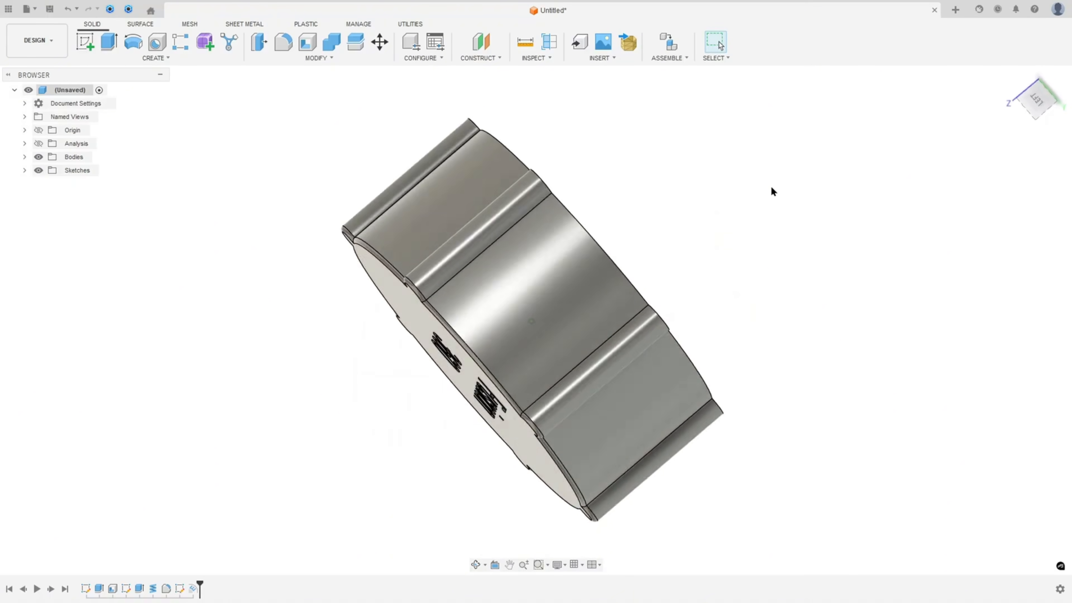
pyautogui.click(40, 144)
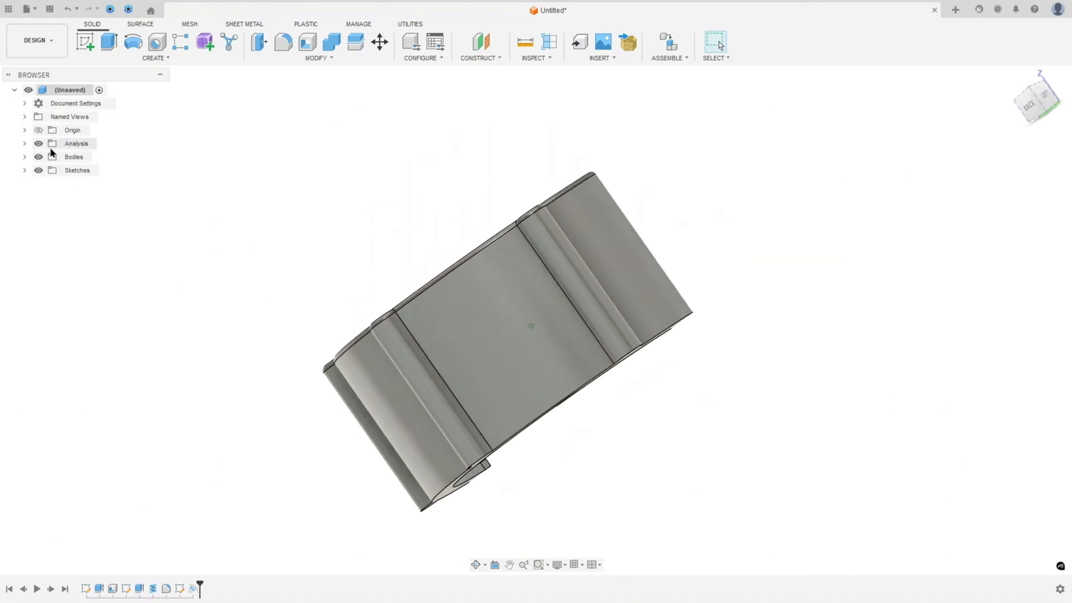